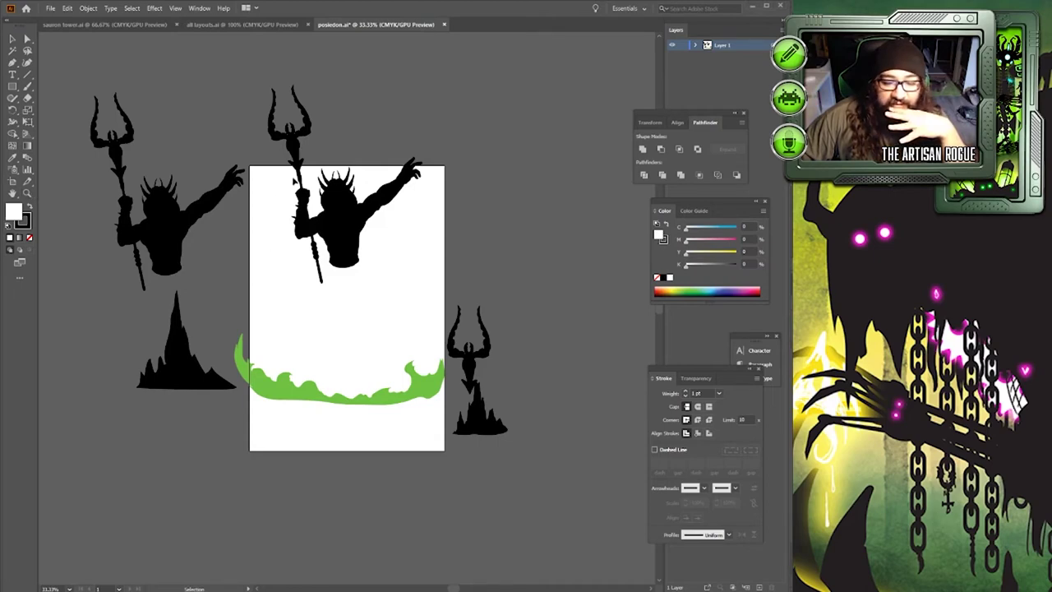
# Step: Drag the artboard Poseidon lower, then raise the small trident and spire beside it
pyautogui.click(366, 245)
pyautogui.moveTo(345, 221); pyautogui.dragTo(361, 293)
pyautogui.moveTo(484, 353); pyautogui.dragTo(505, 279)
pyautogui.moveTo(486, 426); pyautogui.dragTo(499, 386)
# Step: Marquee-select the left Poseidon figure together with its spire
pyautogui.click(378, 401)
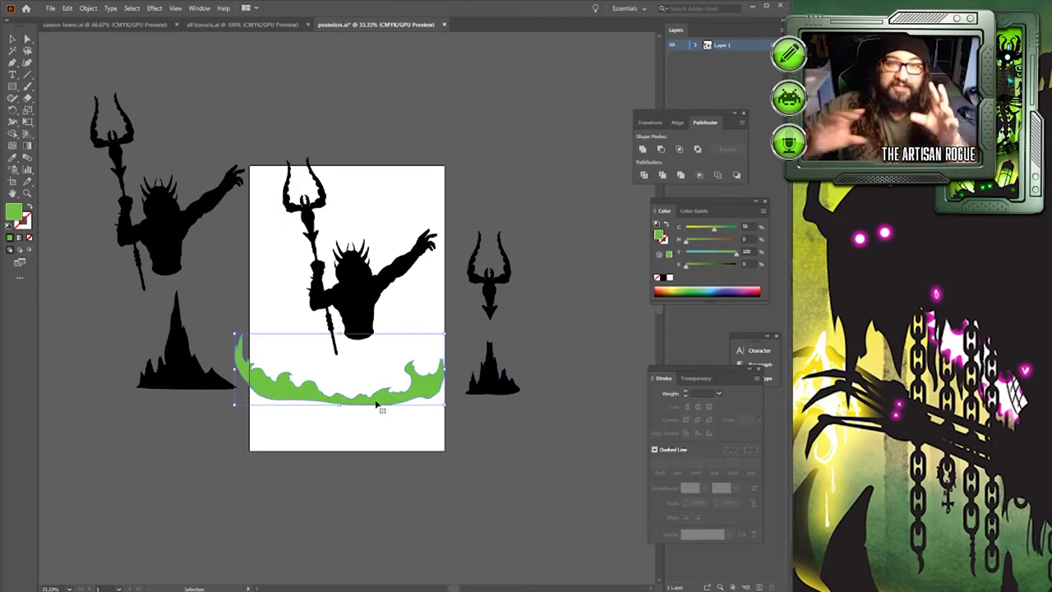
pyautogui.click(72, 89)
pyautogui.moveTo(65, 83); pyautogui.dragTo(256, 293)
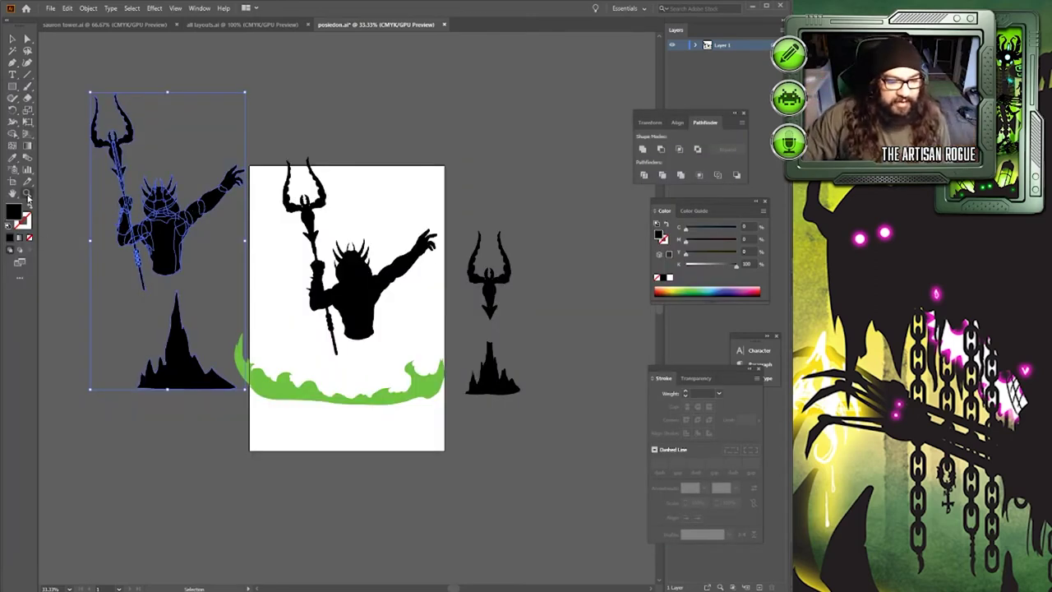
# Step: Zoom into the left Poseidon figure to 66.67%, then return to the Selection tool
pyautogui.click(27, 195)
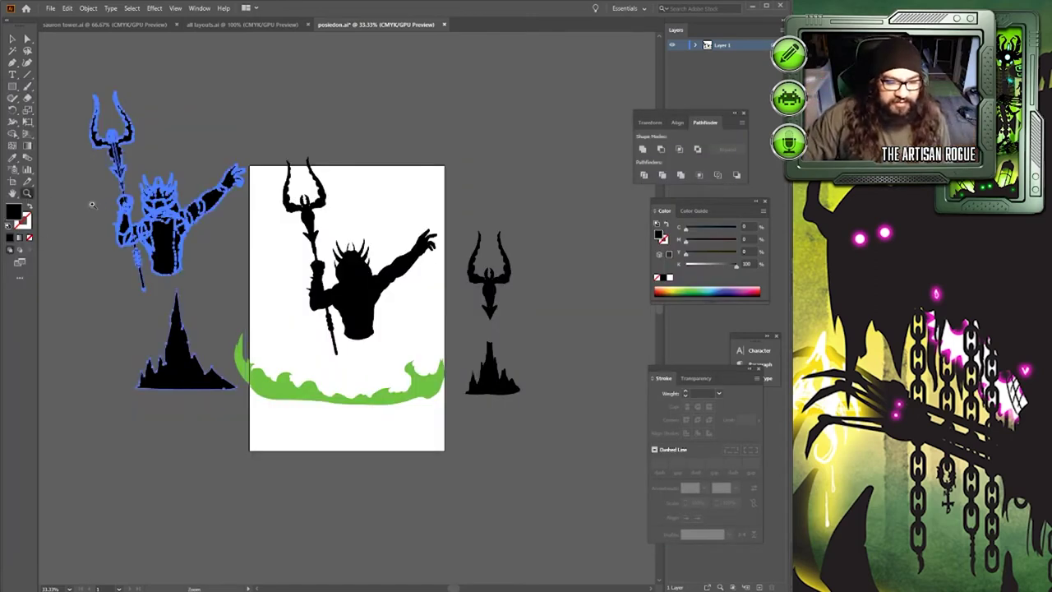
pyautogui.click(126, 204)
pyautogui.click(354, 302)
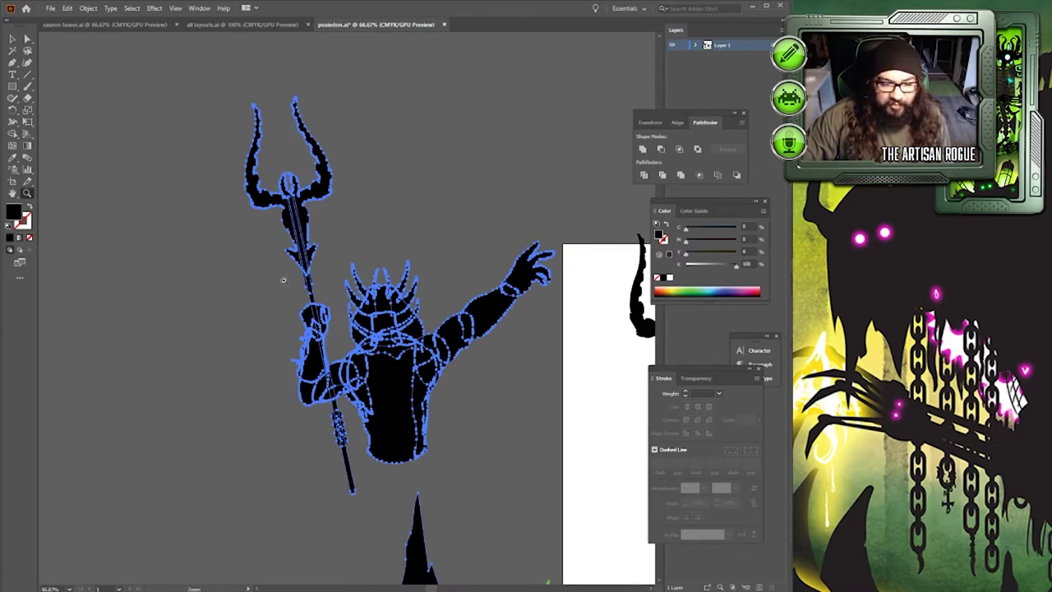
pyautogui.click(12, 38)
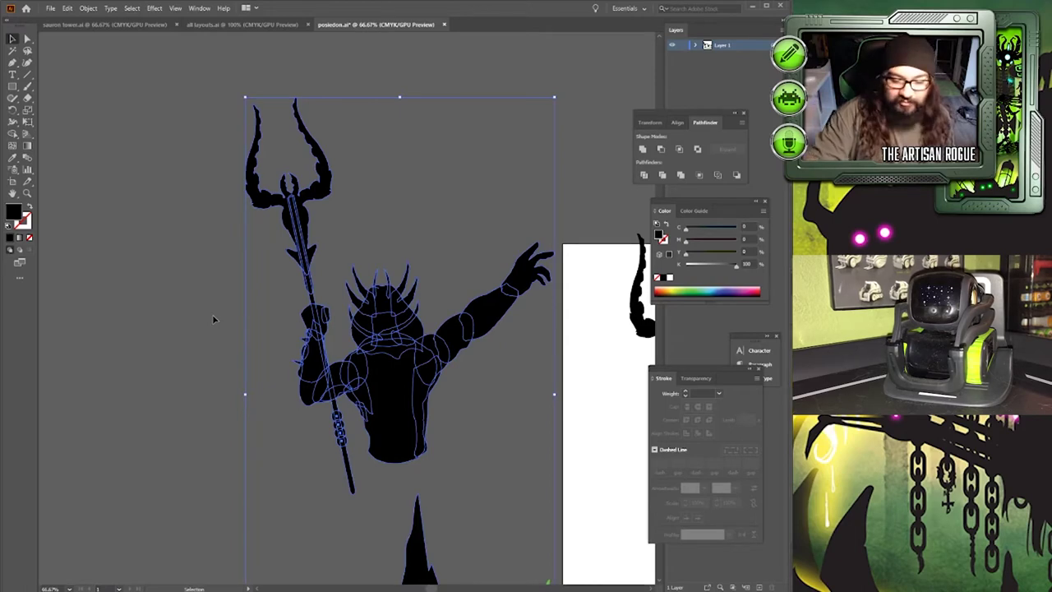
# Step: Inspect the figure's overlapping paths in Outline view, then return to Preview
pyautogui.click(197, 220)
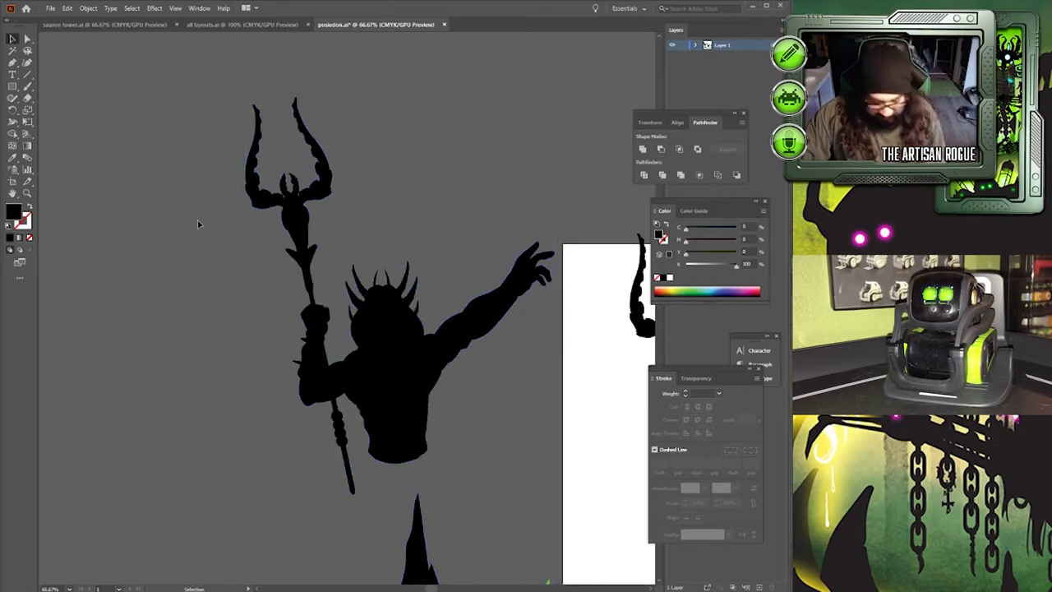
pyautogui.press('a')
pyautogui.hotkey('ctrl', 'y')
pyautogui.press('v')
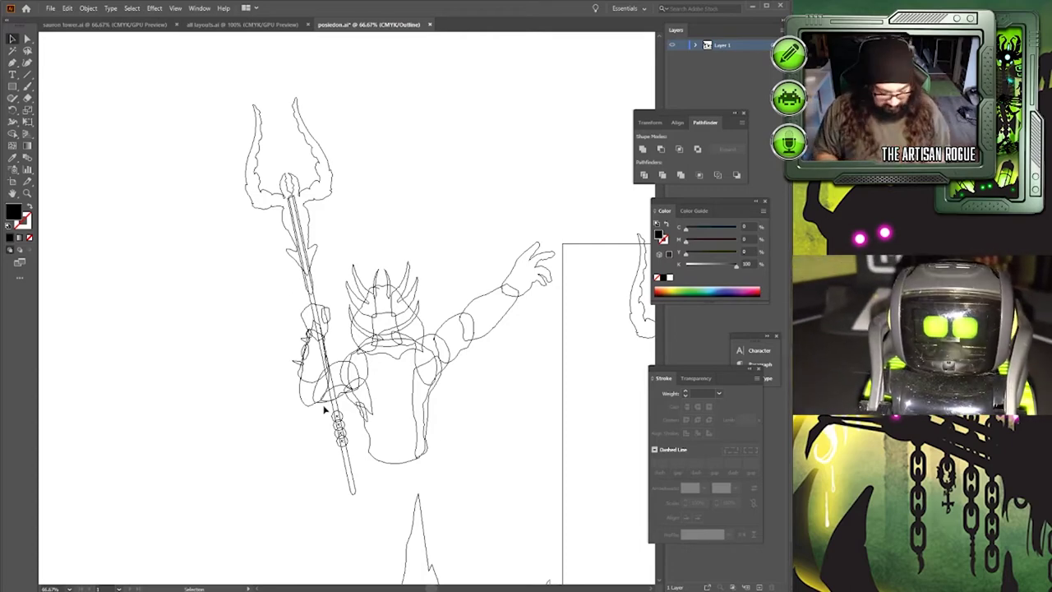
pyautogui.hotkey('ctrl', 'y')
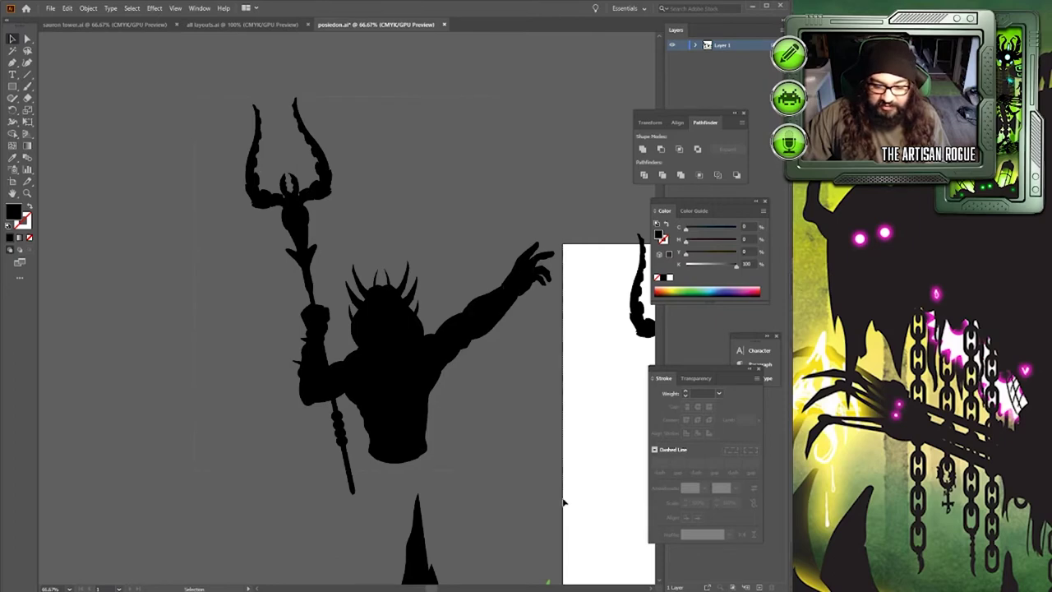
# Step: Select all the figure artwork and merge it with Pathfinder Unite
pyautogui.hotkey('ctrl', 'a')
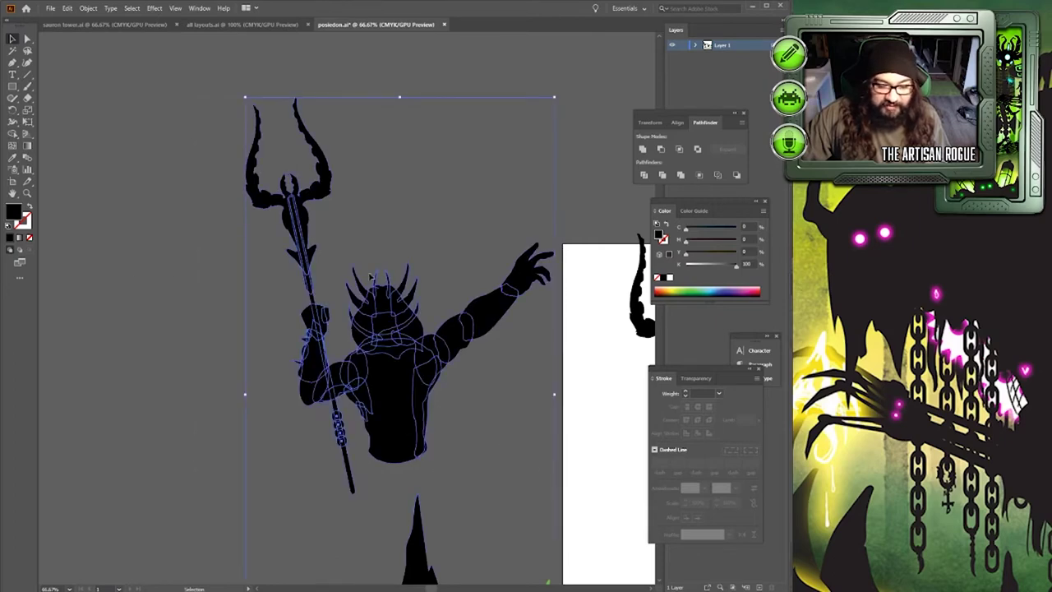
pyautogui.click(465, 201)
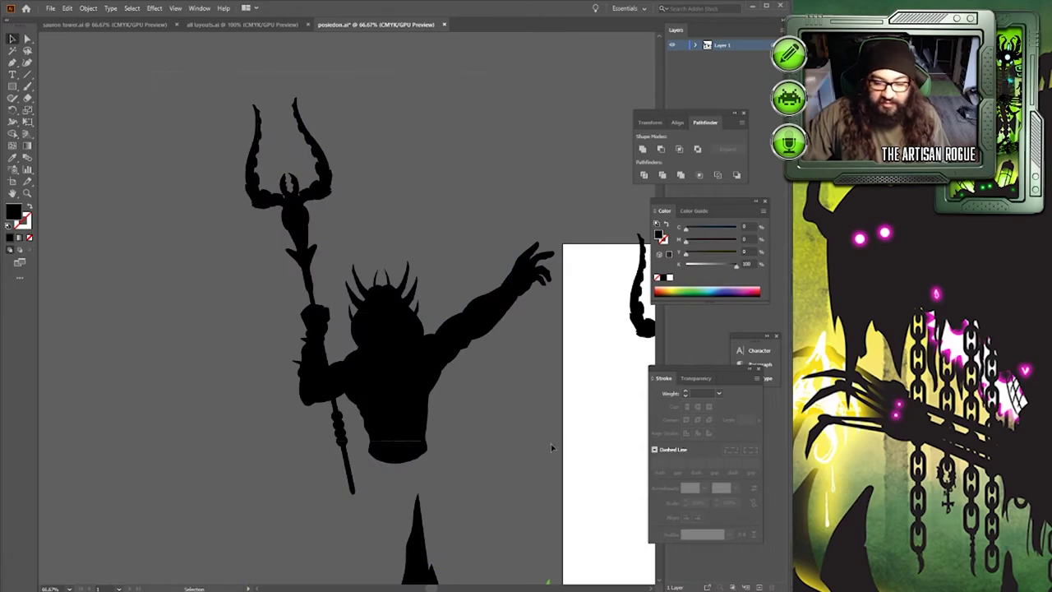
pyautogui.hotkey('ctrl', 'a')
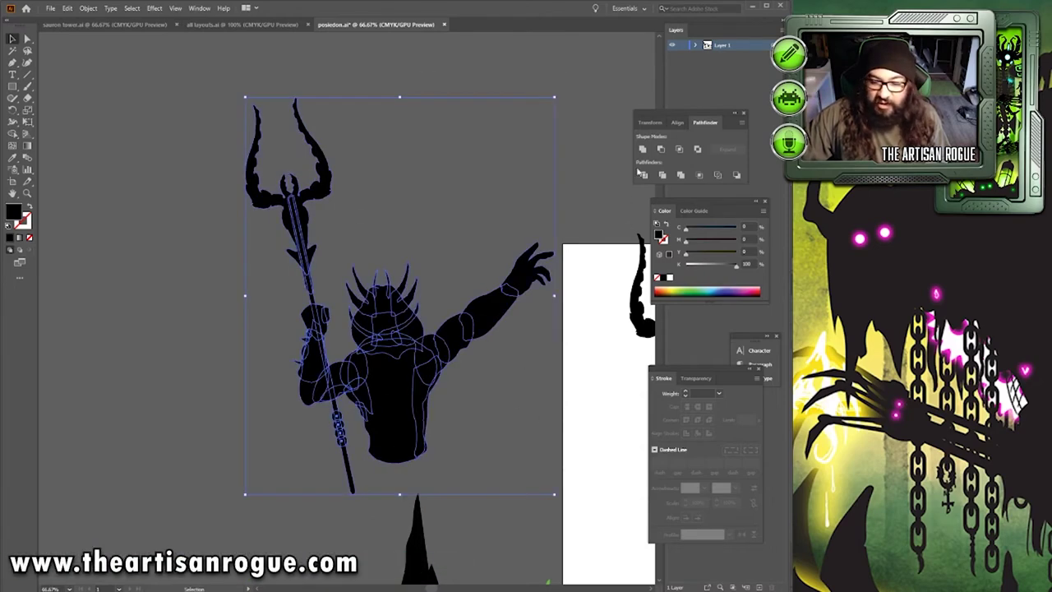
pyautogui.click(641, 149)
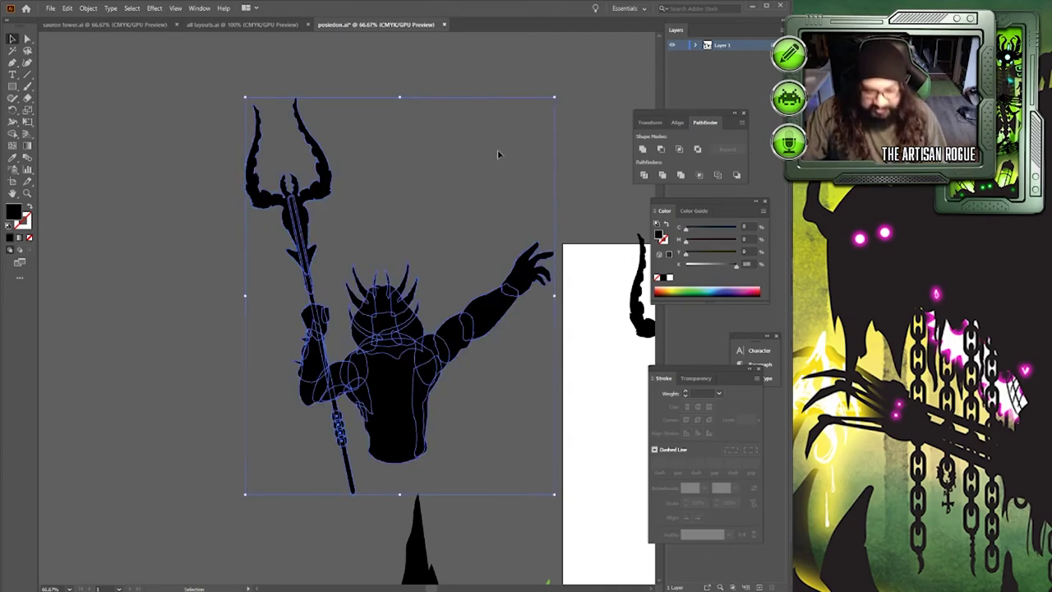
pyautogui.click(579, 151)
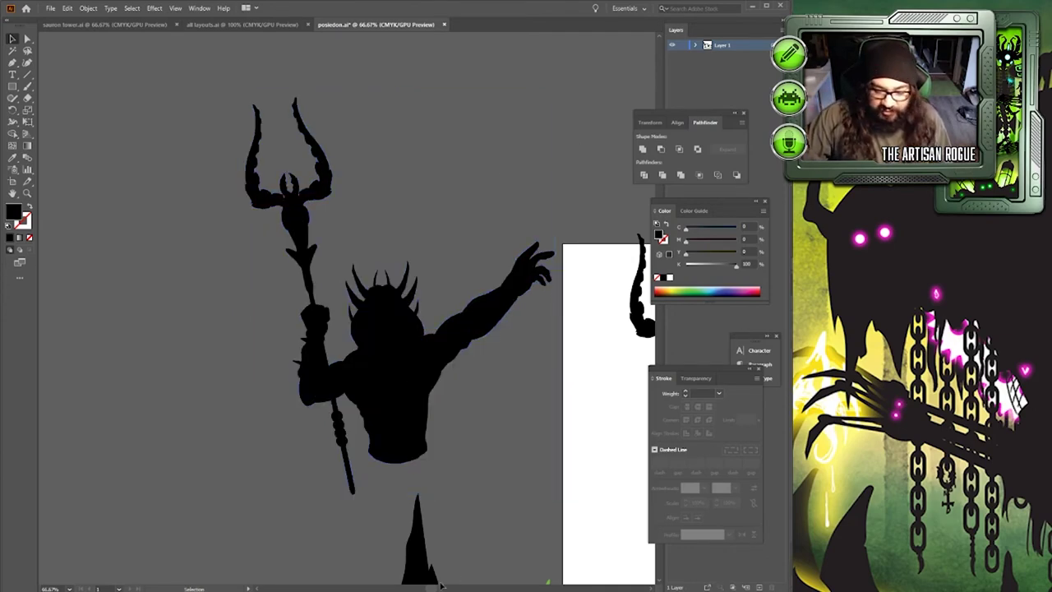
pyautogui.hscroll(2, 431, 588)
pyautogui.hscroll(5, 430, 589)
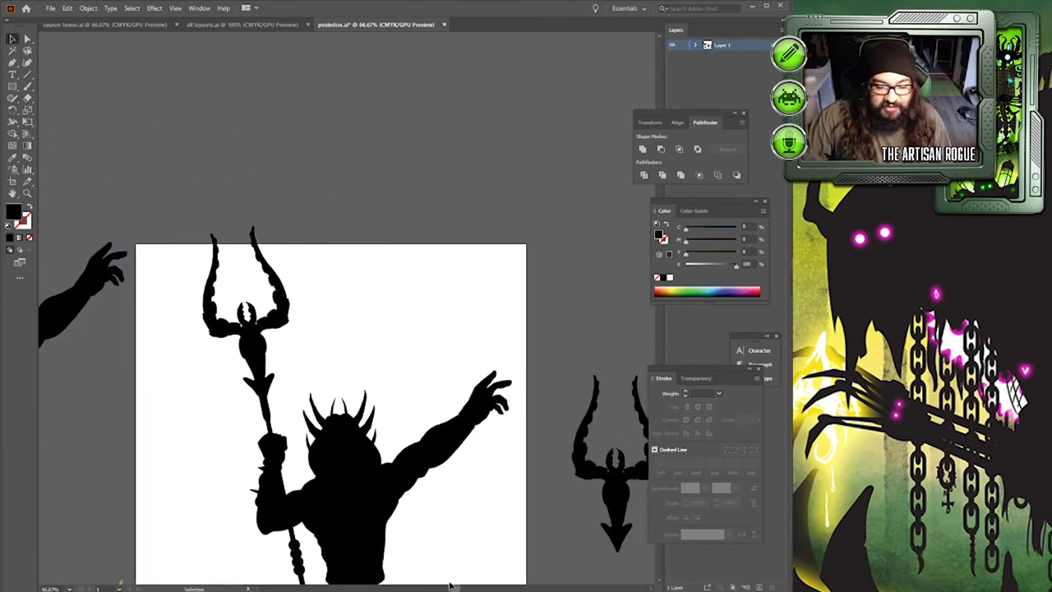
pyautogui.scroll(-3, 484, 420)
pyautogui.click(333, 375)
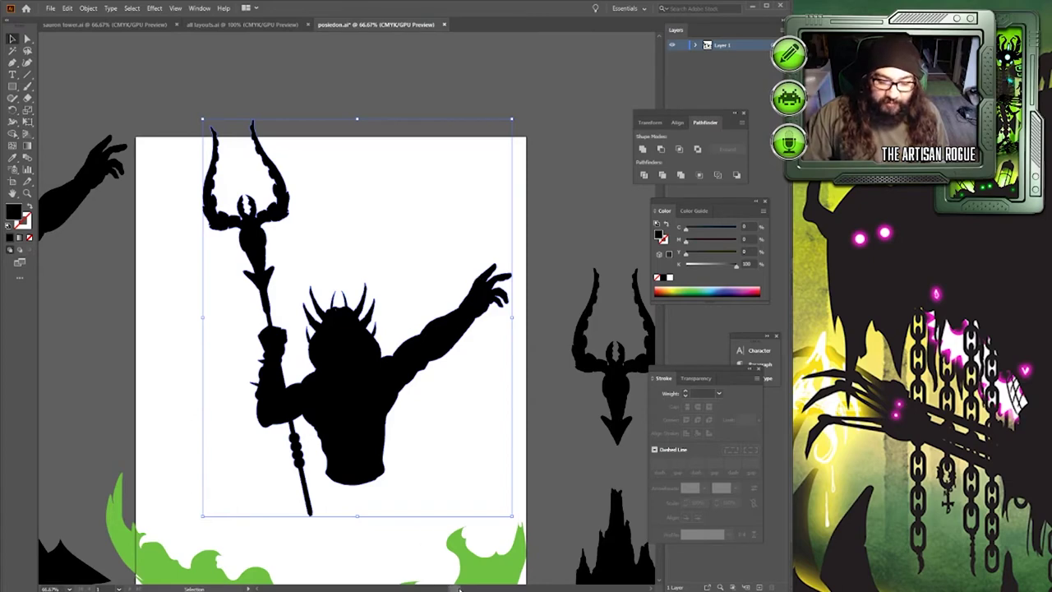
pyautogui.hscroll(-5, 459, 589)
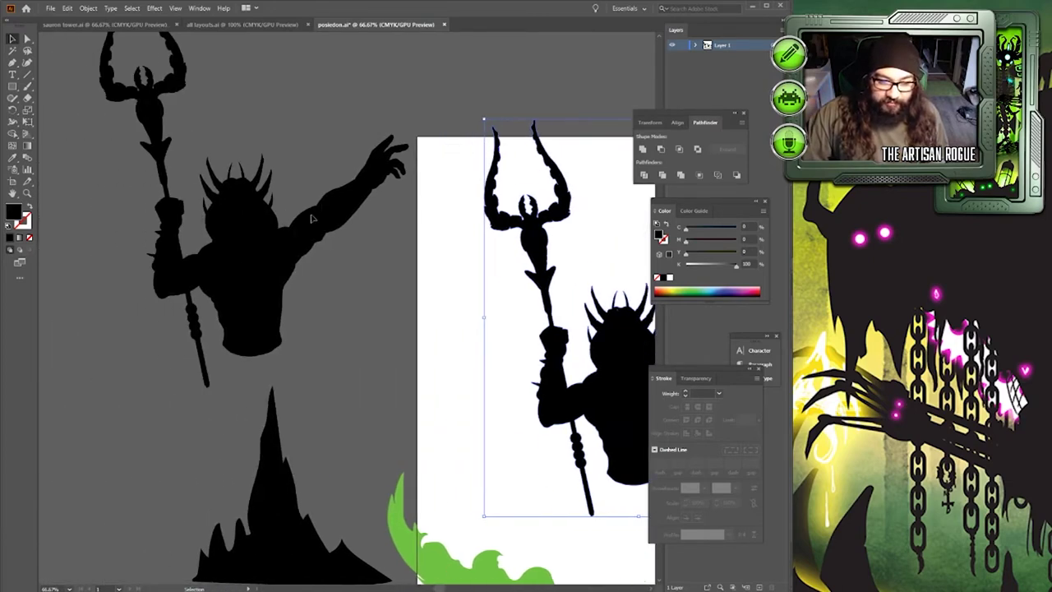
pyautogui.click(403, 278)
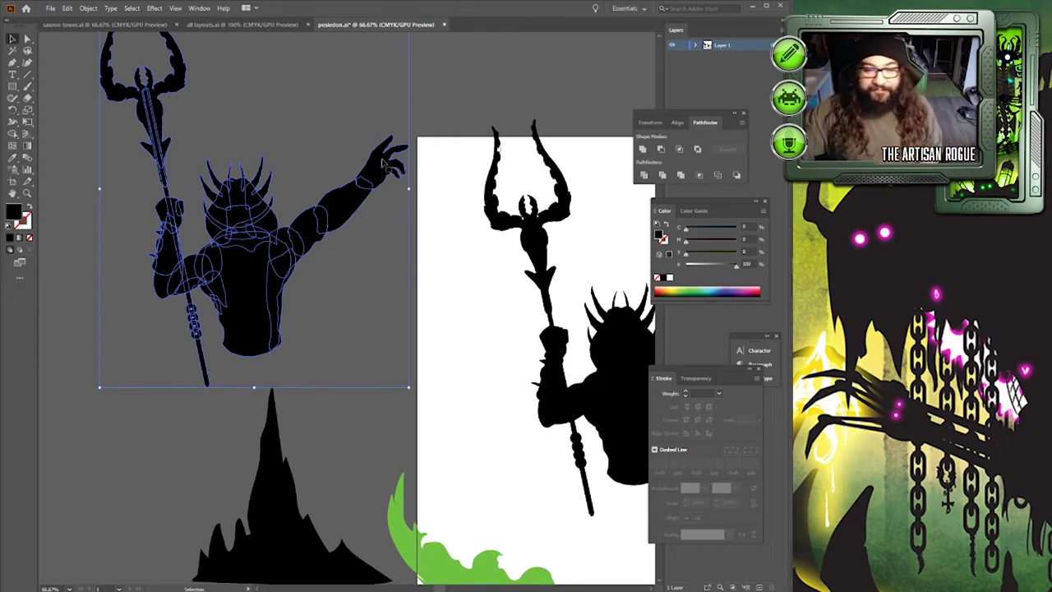
pyautogui.click(436, 81)
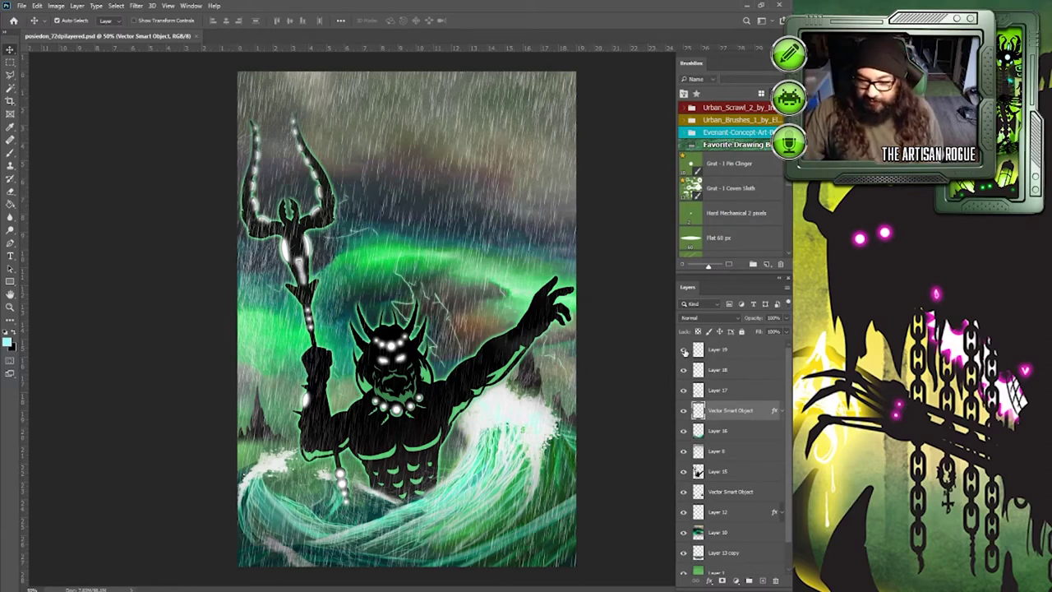
# Step: Hide every layer from Layer 19 down to Layer 13 copy, leaving a blank canvas
pyautogui.moveTo(685, 352); pyautogui.dragTo(685, 575)
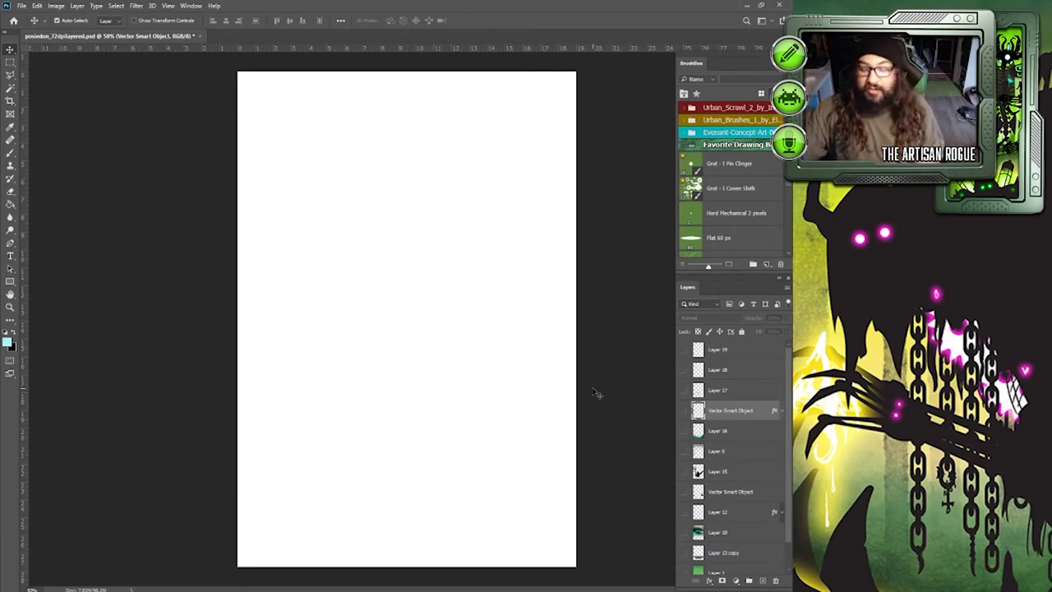
pyautogui.scroll(-2, 739, 508)
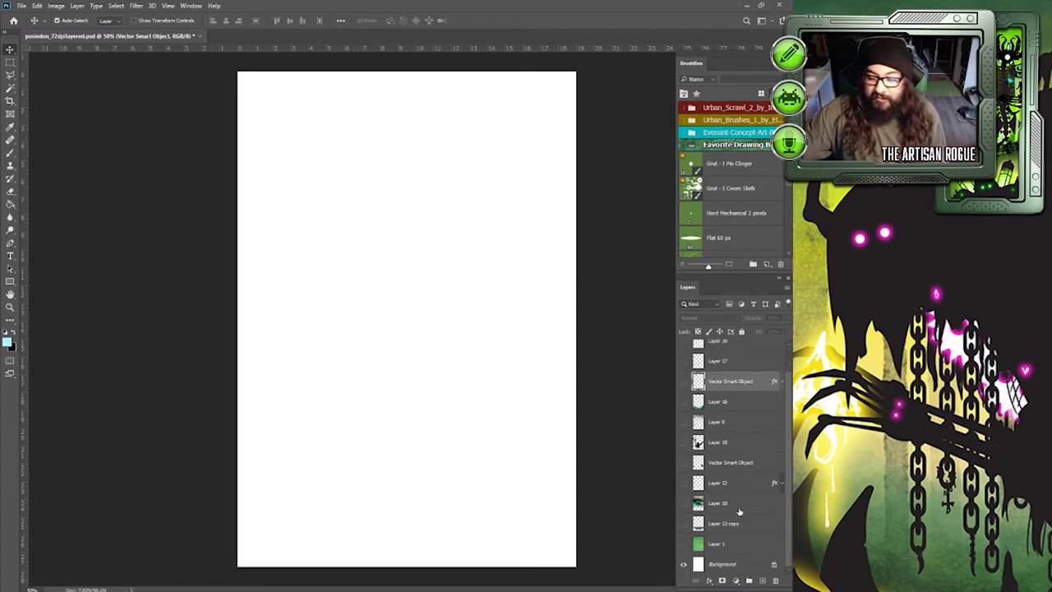
# Step: Show the green Layer 1, zoom in to inspect its texture, then fit the canvas
pyautogui.click(683, 544)
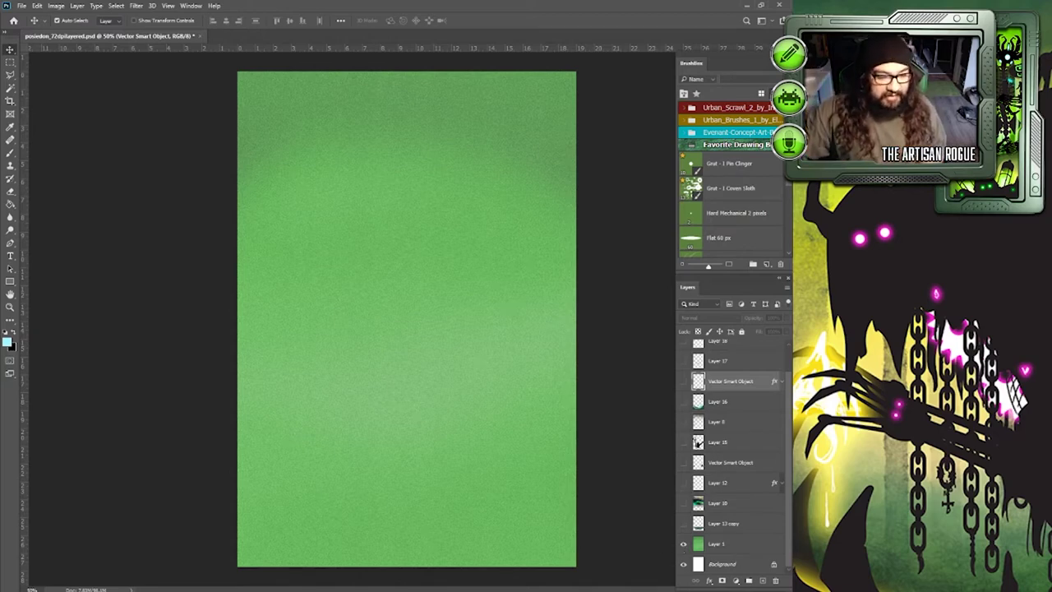
pyautogui.click(10, 307)
pyautogui.moveTo(461, 272); pyautogui.dragTo(420, 252)
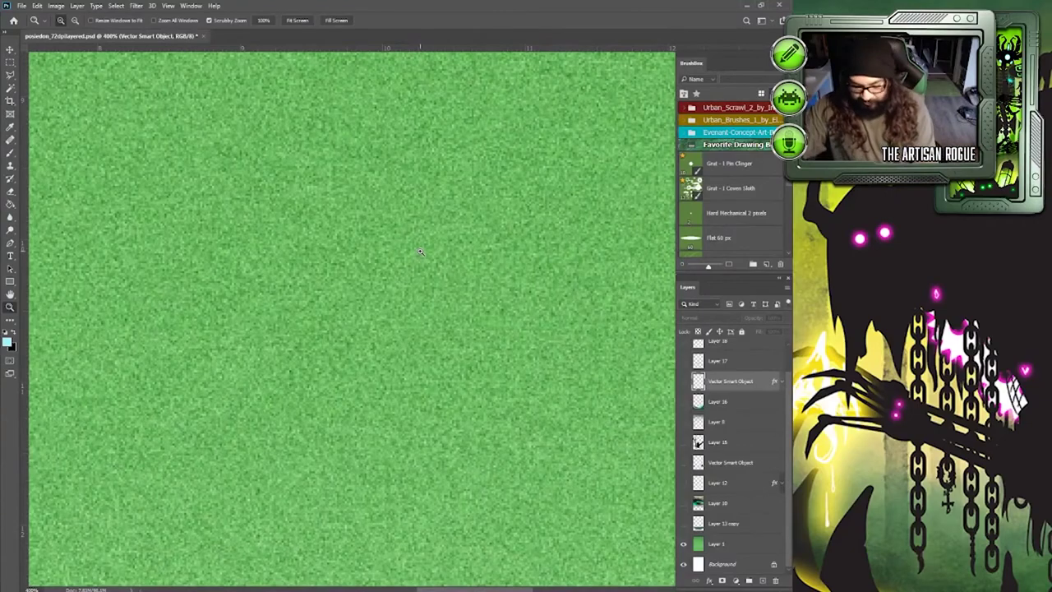
pyautogui.hotkey('ctrl', '0')
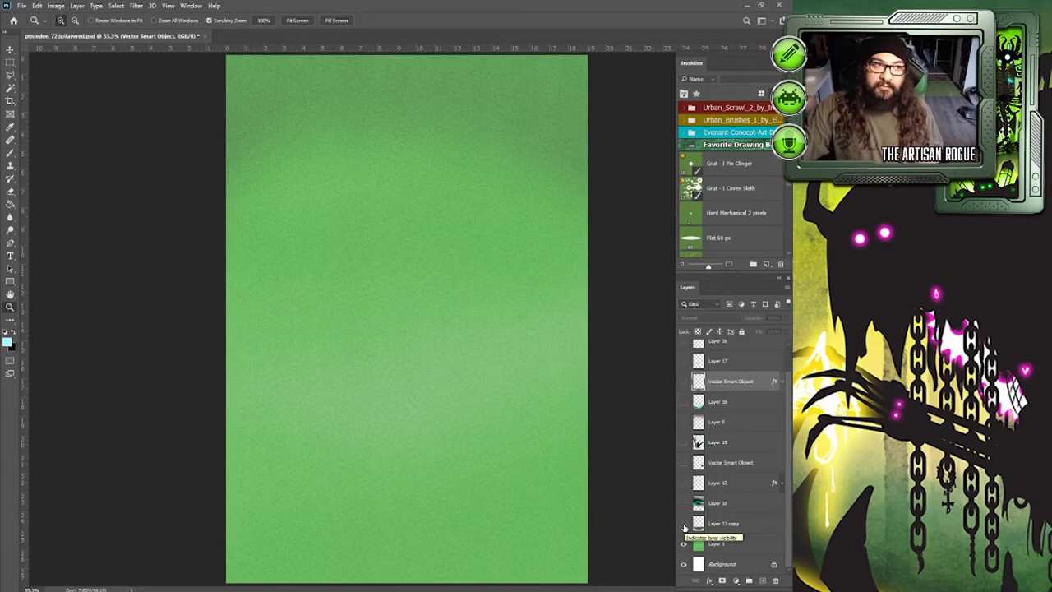
# Step: Show the Layer 13 copy swirl, toggle Layer 1 to compare, and make Layer 13 copy active
pyautogui.click(684, 524)
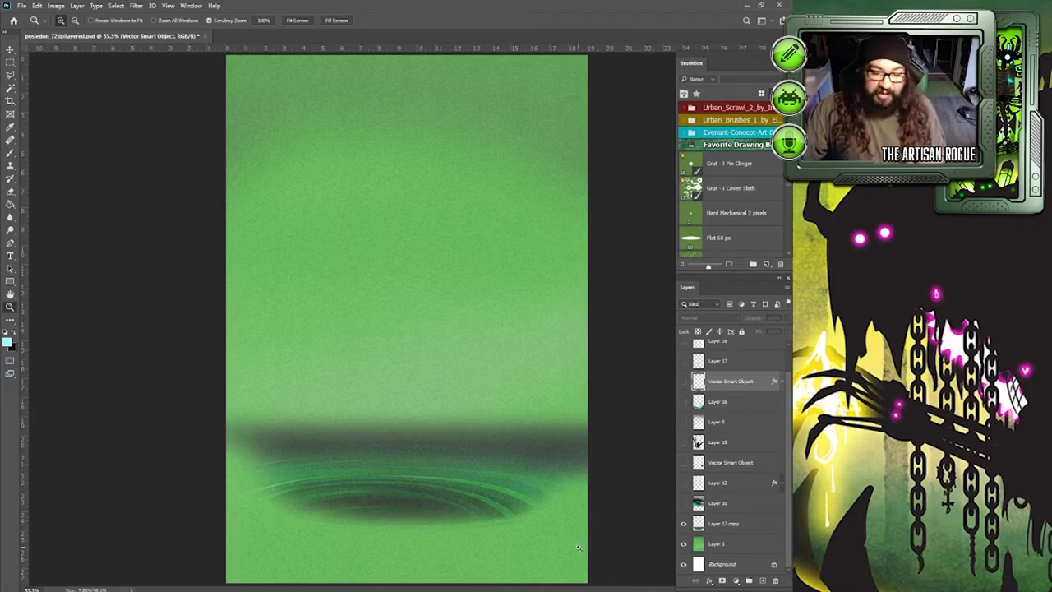
pyautogui.click(683, 544)
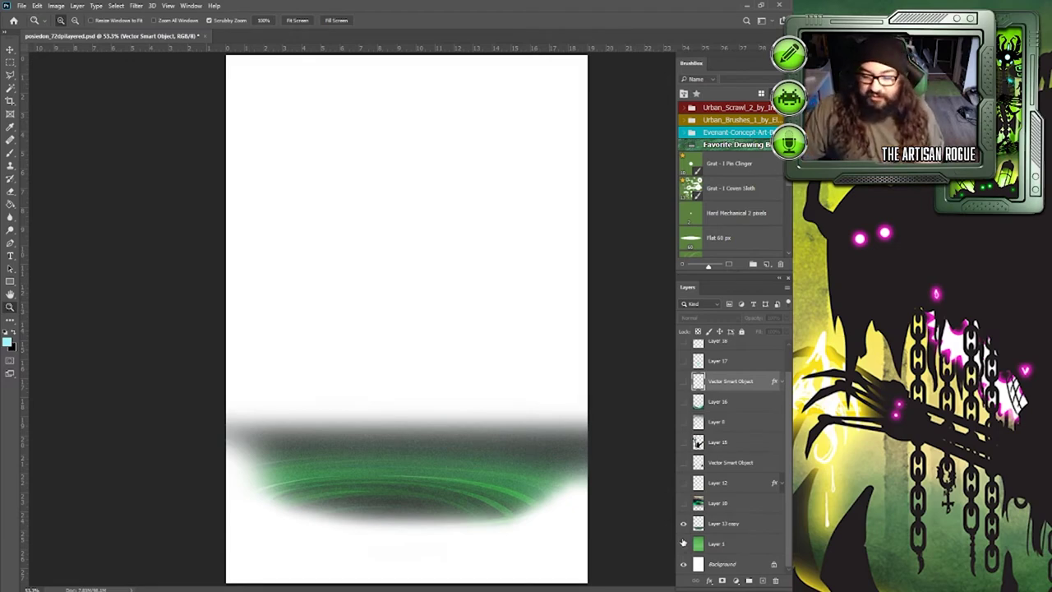
pyautogui.click(683, 544)
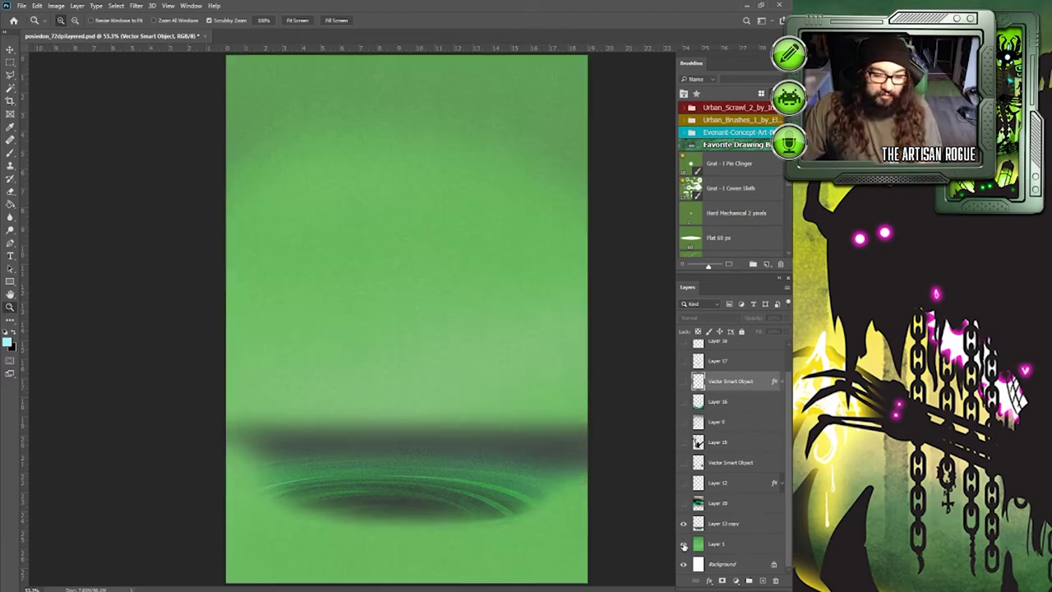
pyautogui.click(744, 526)
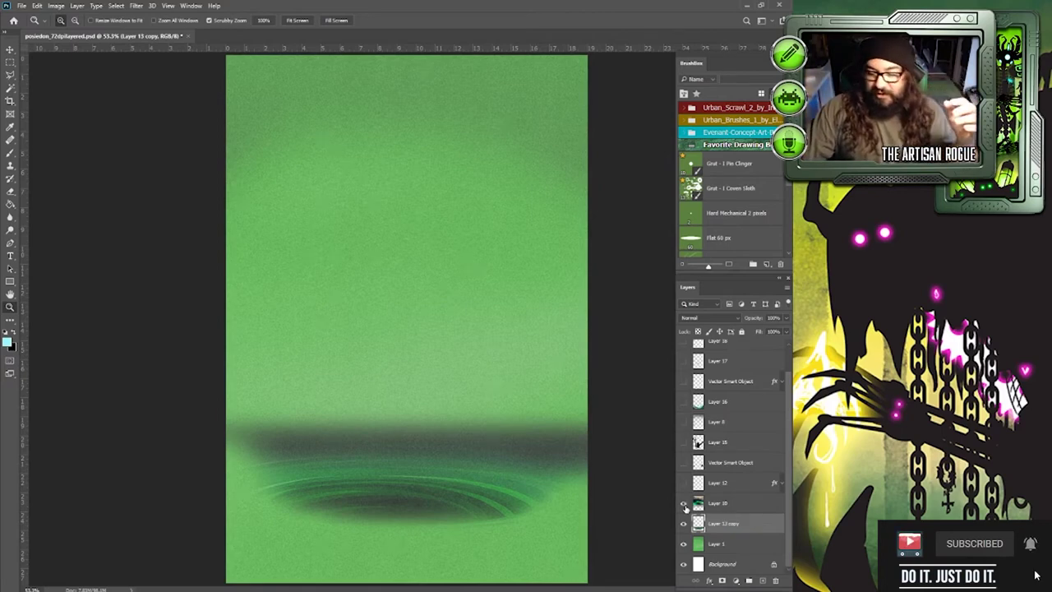
# Step: Show Layer 10's storm clouds, briefly hiding and restoring Layer 1 to compare
pyautogui.click(684, 503)
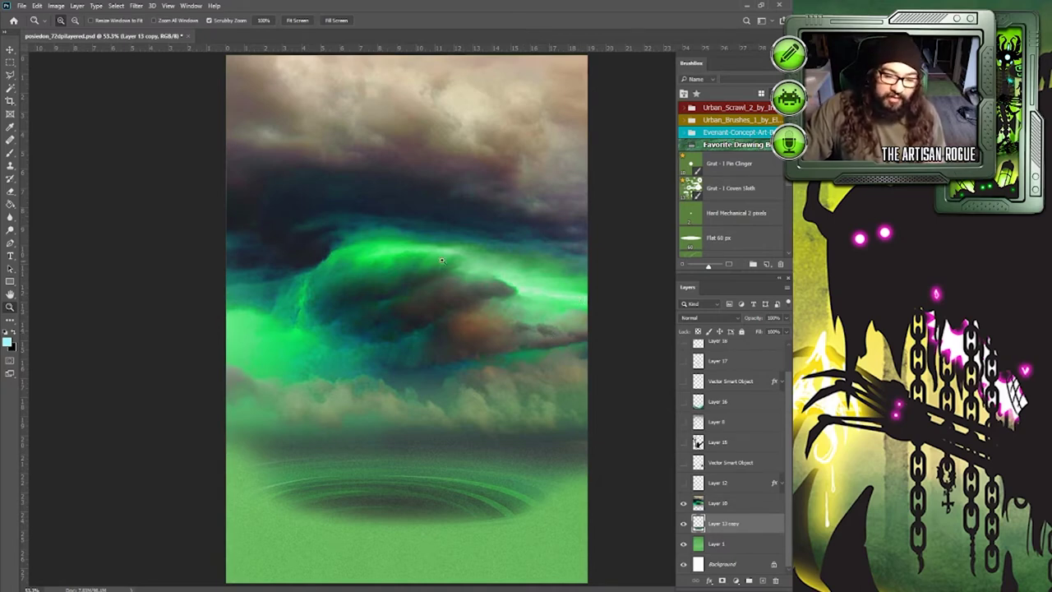
pyautogui.click(683, 543)
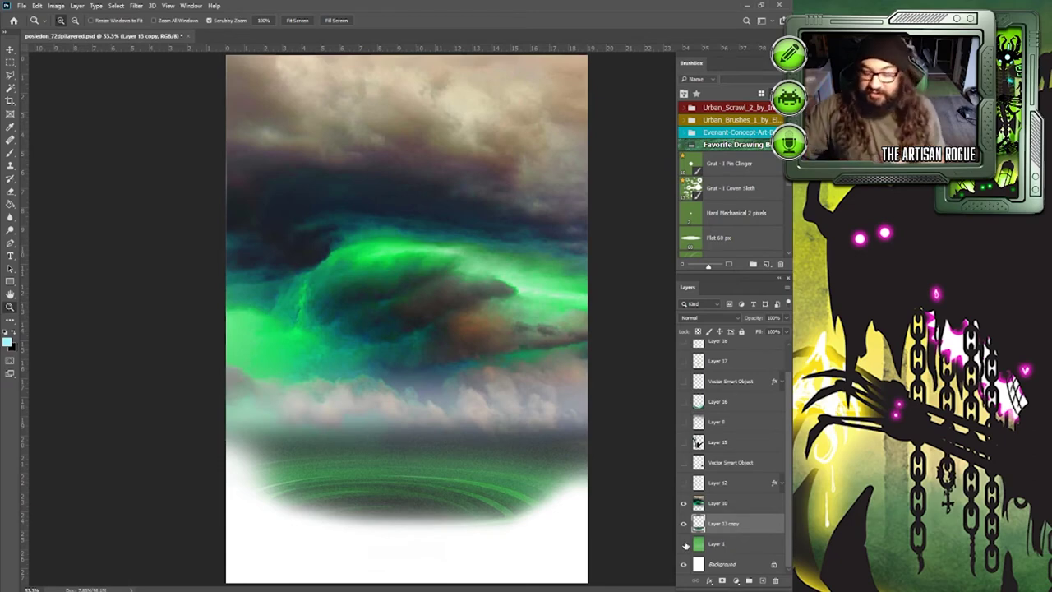
pyautogui.click(684, 544)
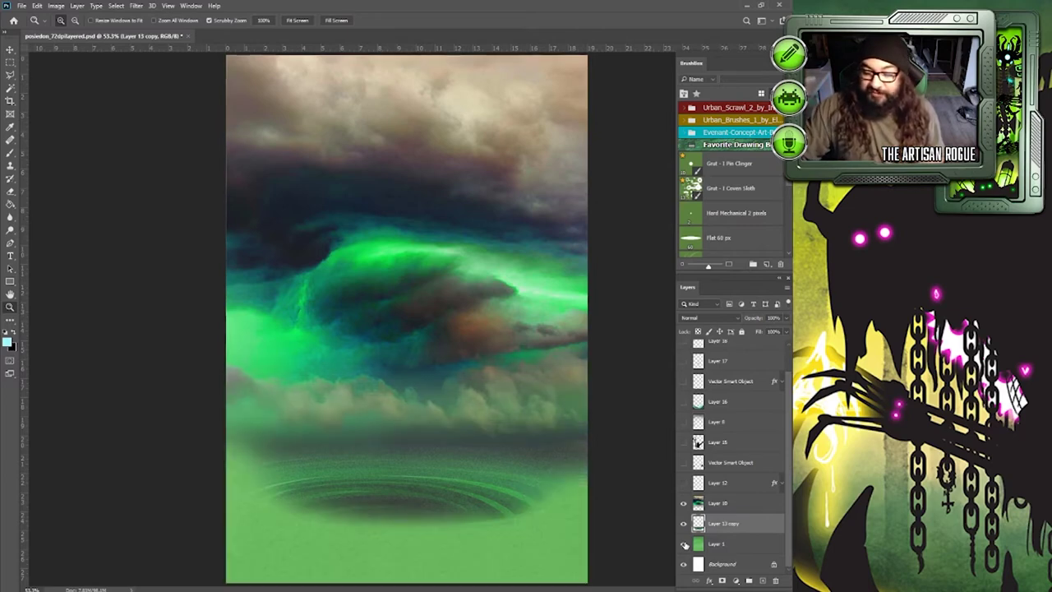
# Step: Show Layer 12's lightning bolts, then switch over to poseidon.ai in Illustrator
pyautogui.click(684, 485)
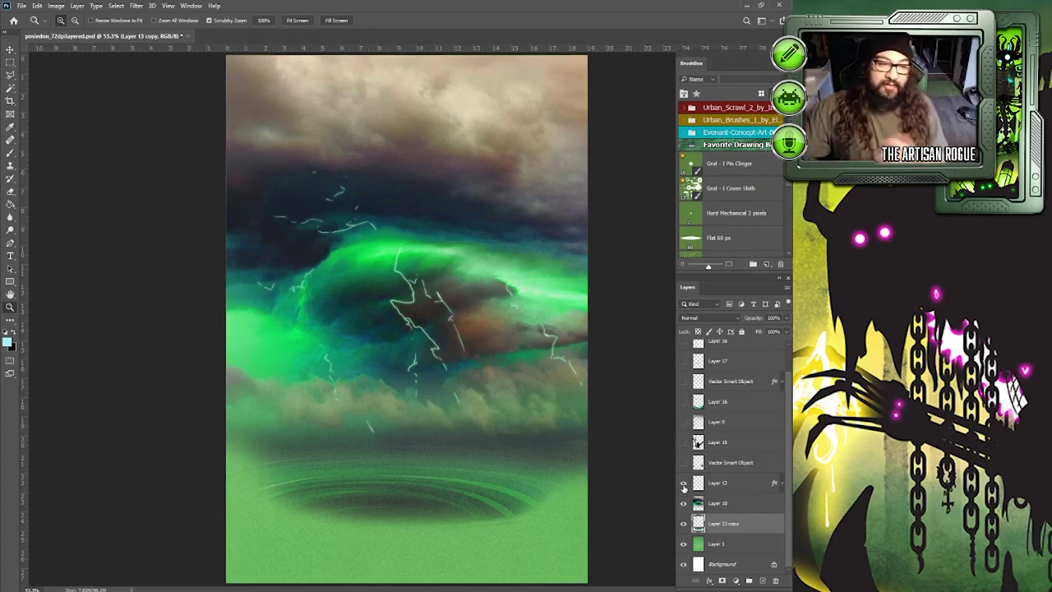
pyautogui.hotkey('alt', 'Tab')
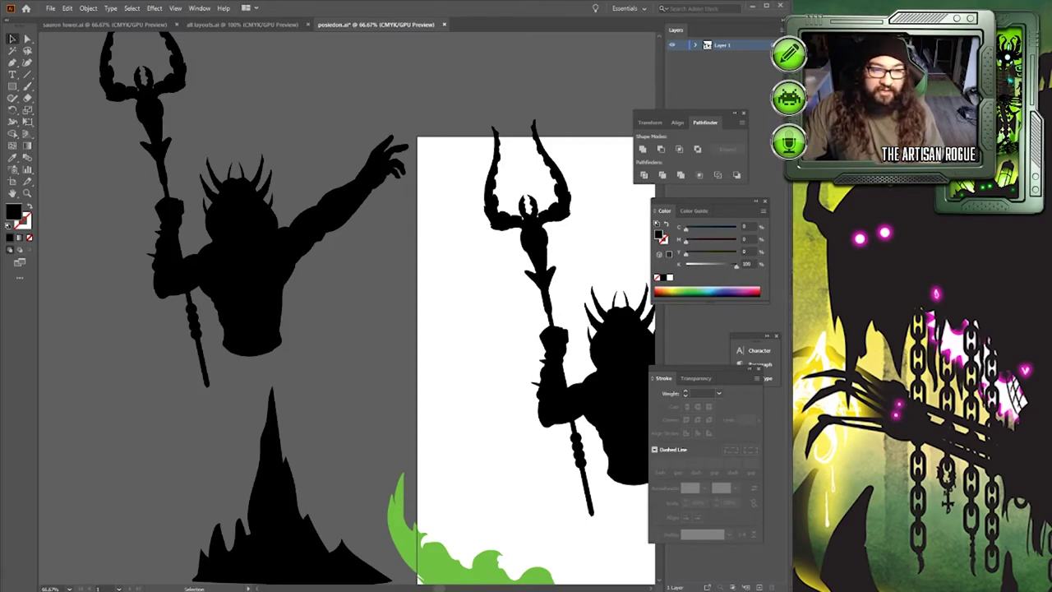
pyautogui.hotkey('alt', 'Tab')
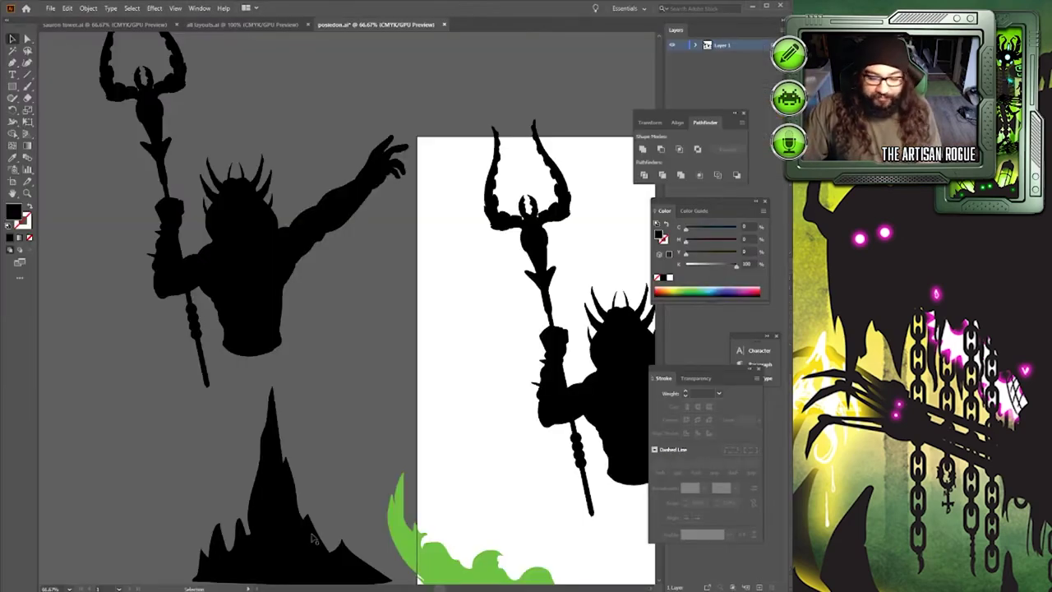
# Step: Draw a tall rock spire with the Pencil tool and fill it solid black without stroke
pyautogui.scroll(-3, 374, 444)
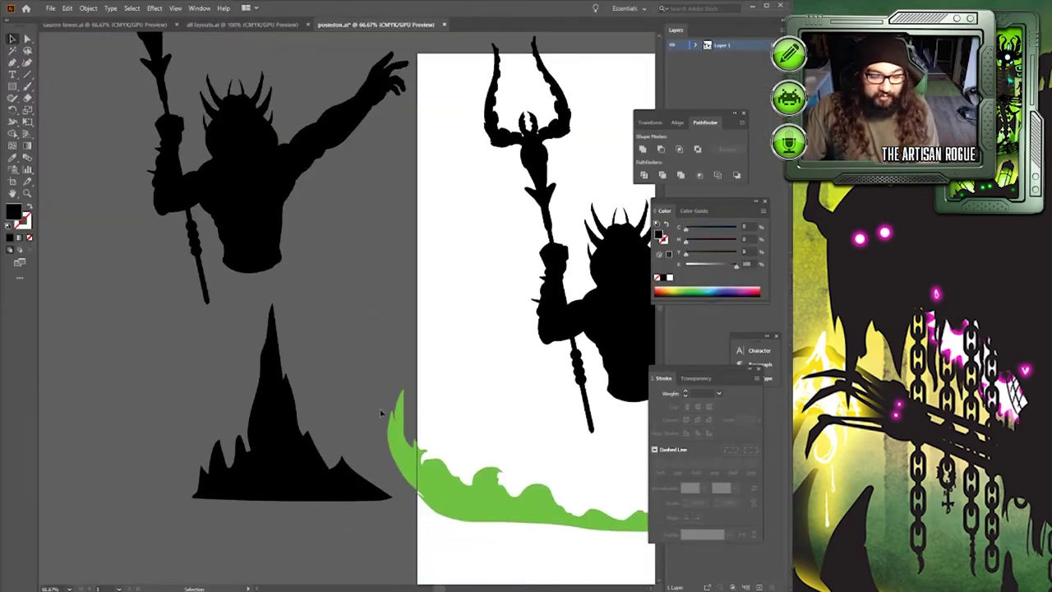
pyautogui.moveTo(440, 588); pyautogui.dragTo(465, 588)
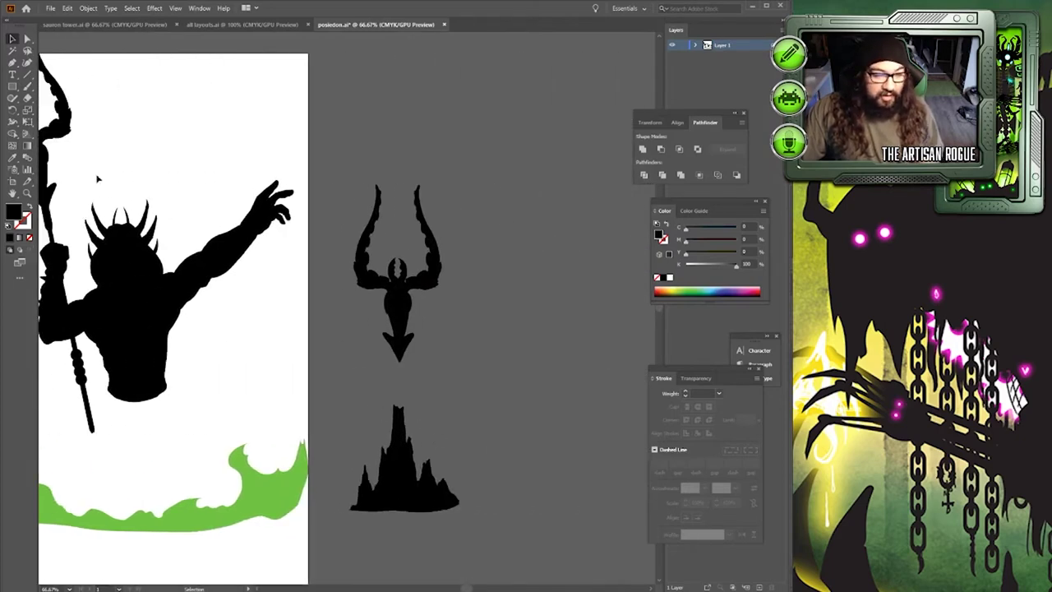
pyautogui.click(14, 99)
pyautogui.click(50, 110)
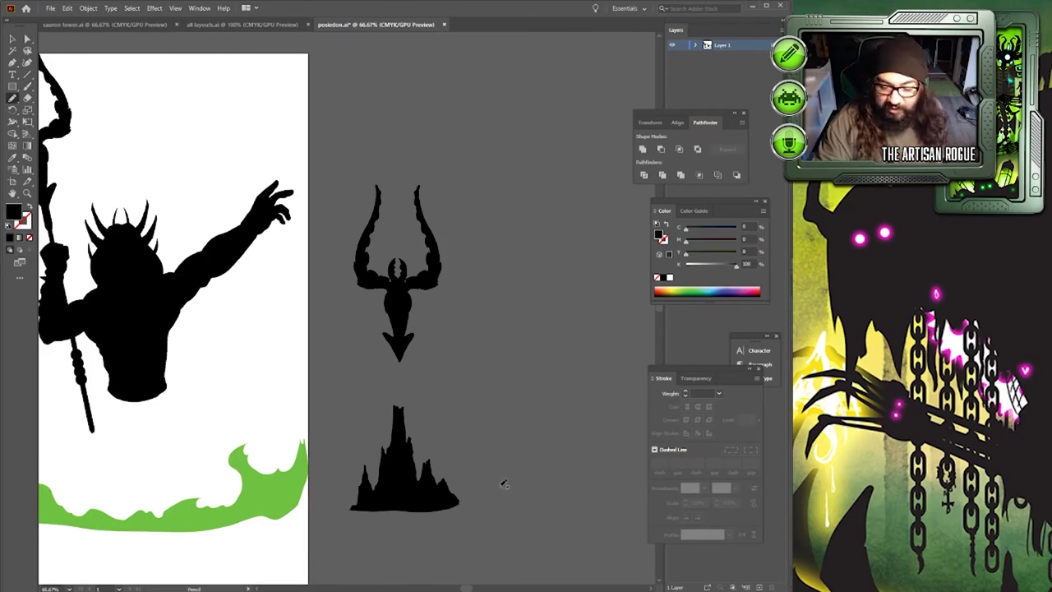
pyautogui.moveTo(503, 480)
pyautogui.mouseDown()
pyautogui.moveTo(512, 425)
pyautogui.moveTo(525, 447)
pyautogui.moveTo(550, 404)
pyautogui.moveTo(559, 300)
pyautogui.moveTo(575, 312)
pyautogui.moveTo(600, 428)
pyautogui.moveTo(614, 435)
pyautogui.moveTo(624, 422)
pyautogui.moveTo(641, 471)
pyautogui.moveTo(618, 497)
pyautogui.moveTo(539, 513)
pyautogui.moveTo(510, 485)
pyautogui.mouseUp()
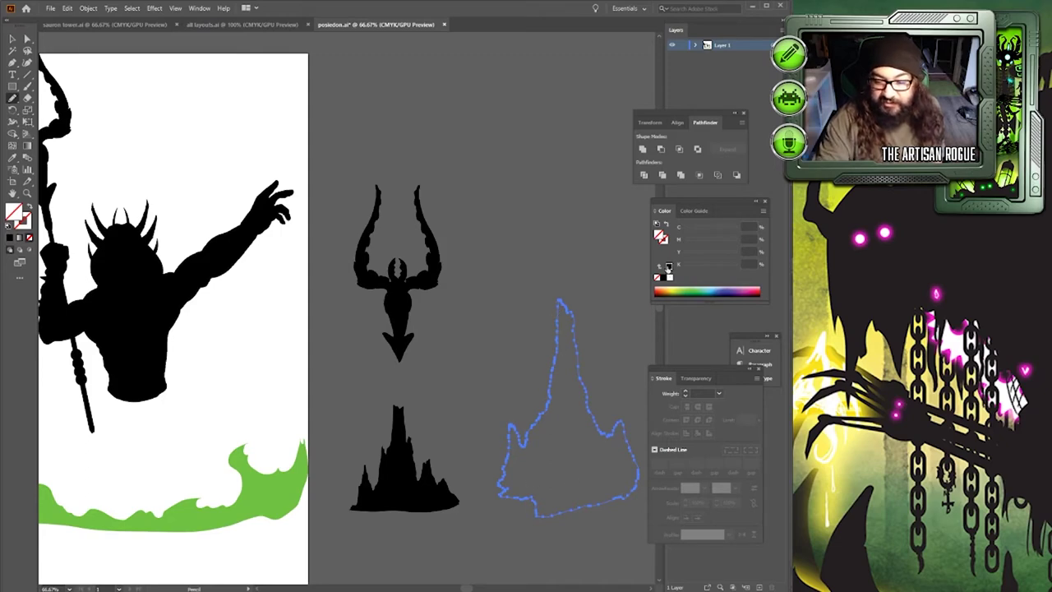
pyautogui.hotkey('shift', 'x')
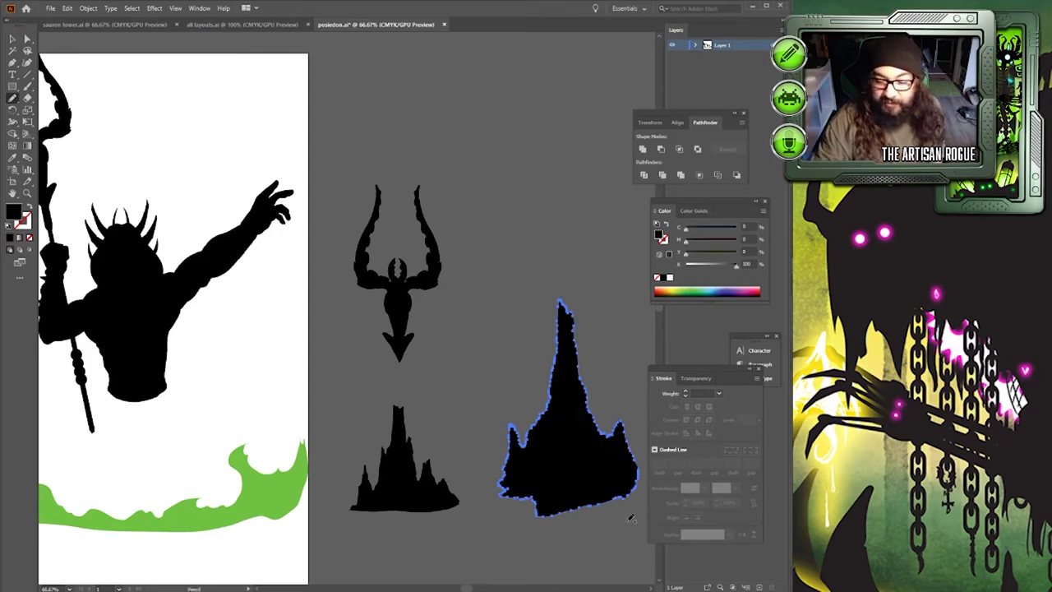
# Step: Save poseidon.ai, select the new spire, and return to the Photoshop storm painting
pyautogui.click(12, 38)
pyautogui.click(563, 201)
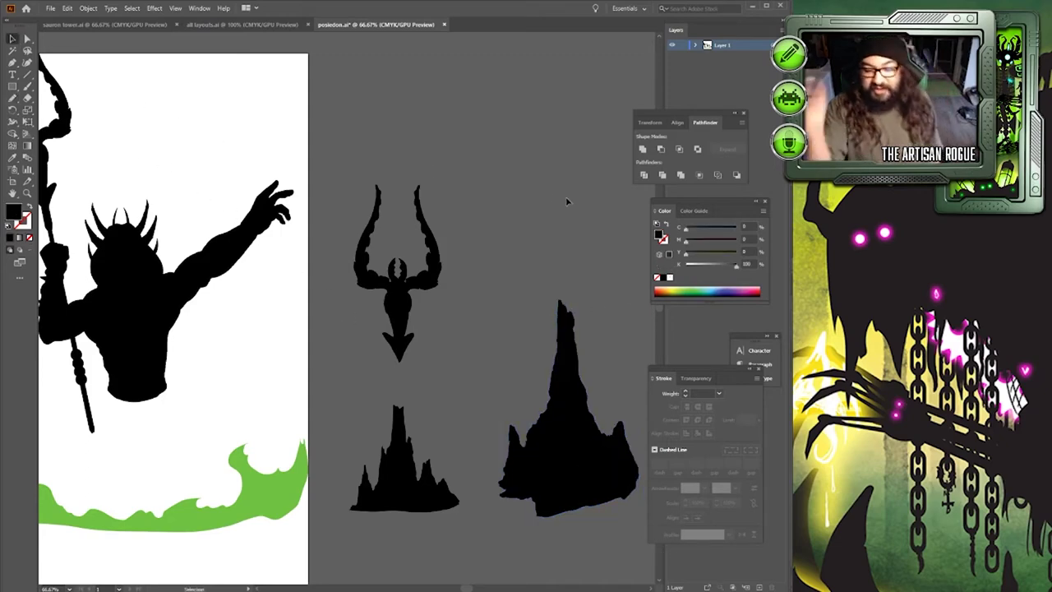
pyautogui.press('a')
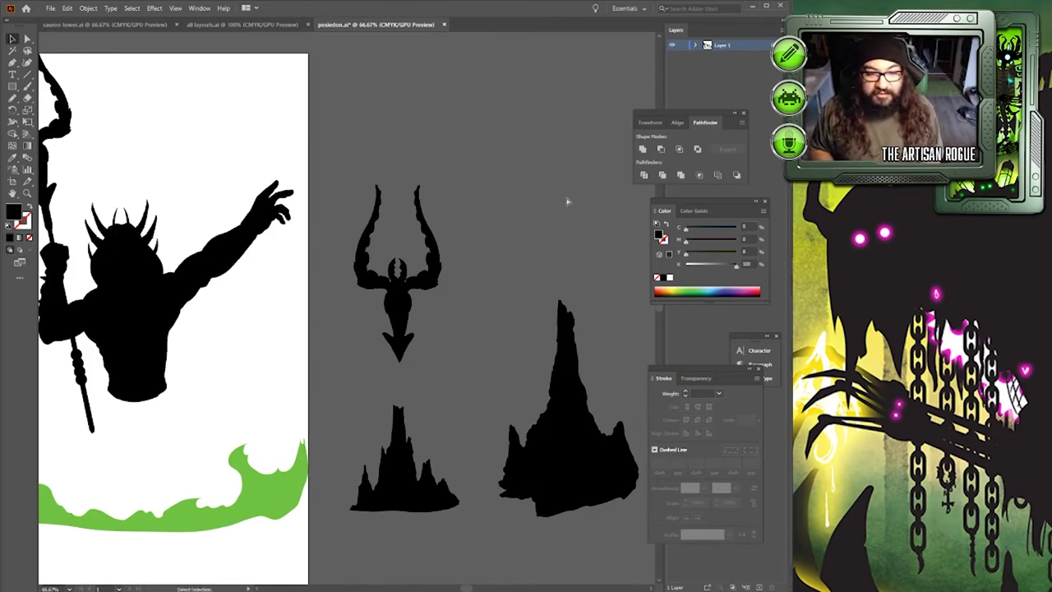
pyautogui.hotkey('ctrl', 's')
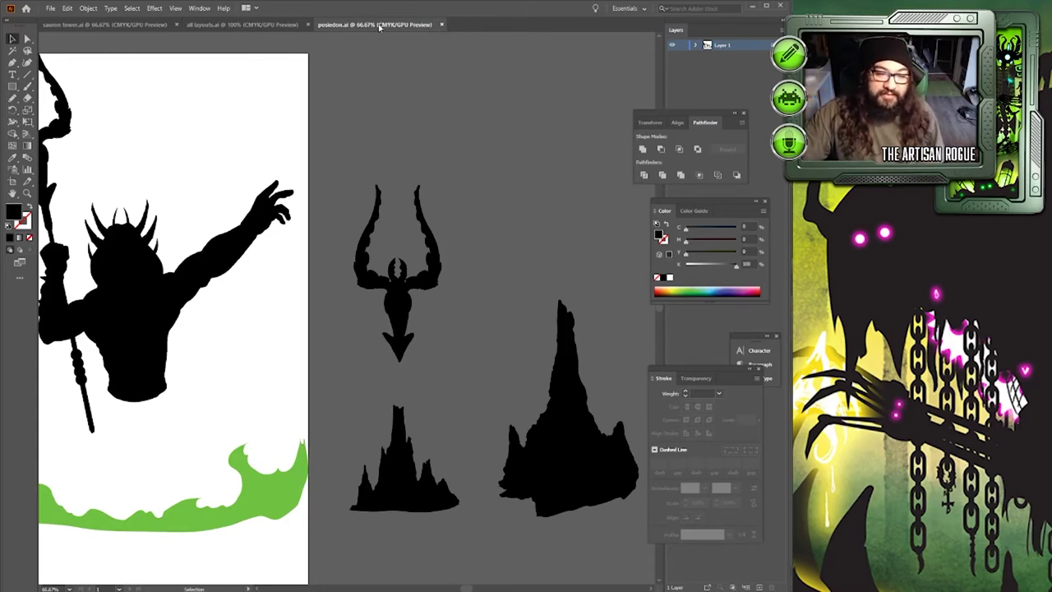
pyautogui.click(566, 386)
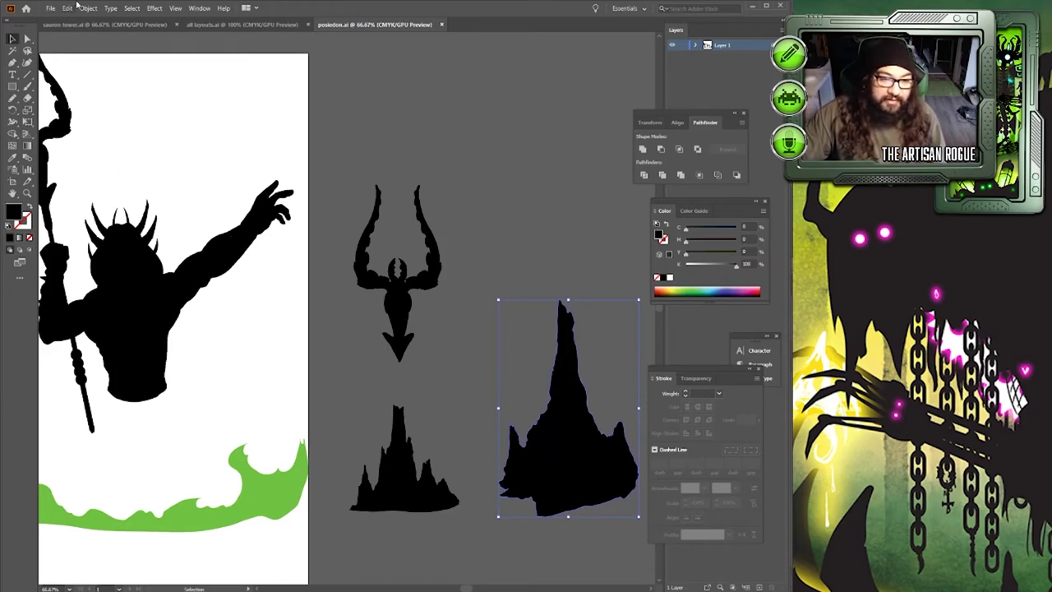
pyautogui.hotkey('alt', 'Tab')
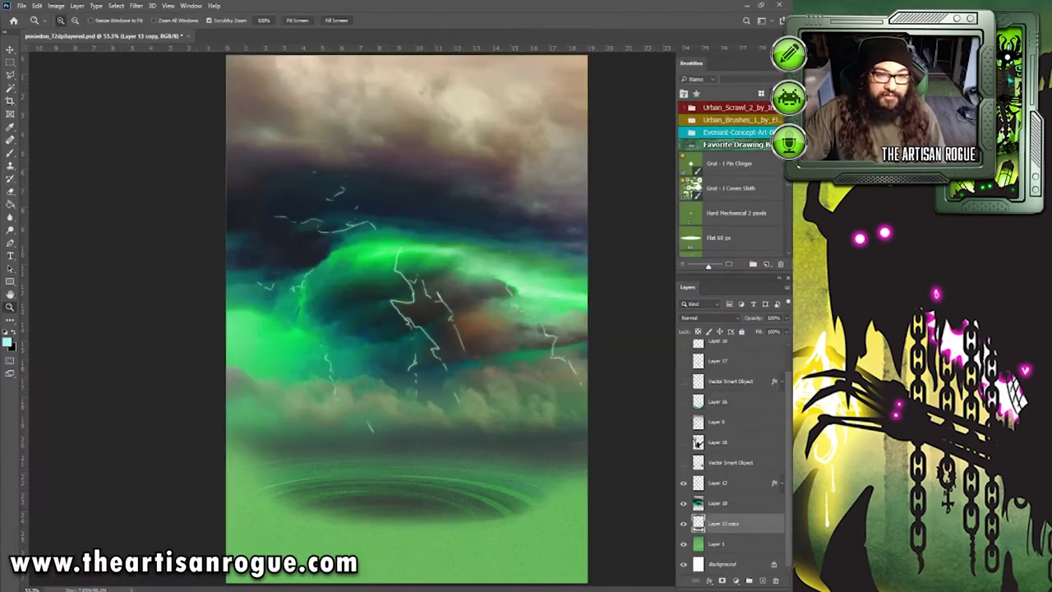
# Step: Show the Vector Smart Object spires and hide Layers 12, 10, 13 copy and 1
pyautogui.click(683, 462)
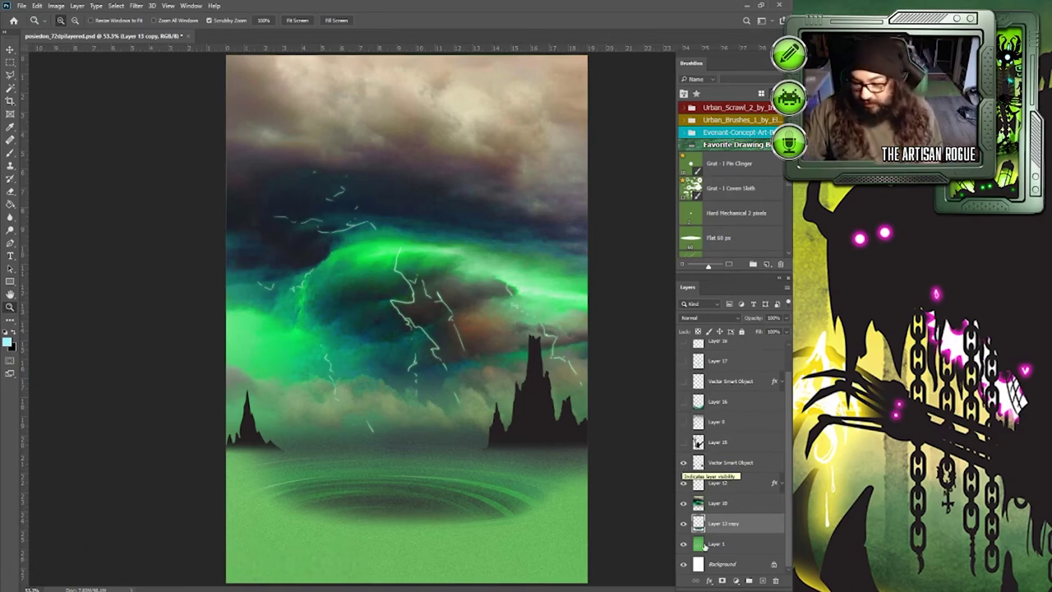
pyautogui.moveTo(685, 545); pyautogui.dragTo(682, 489)
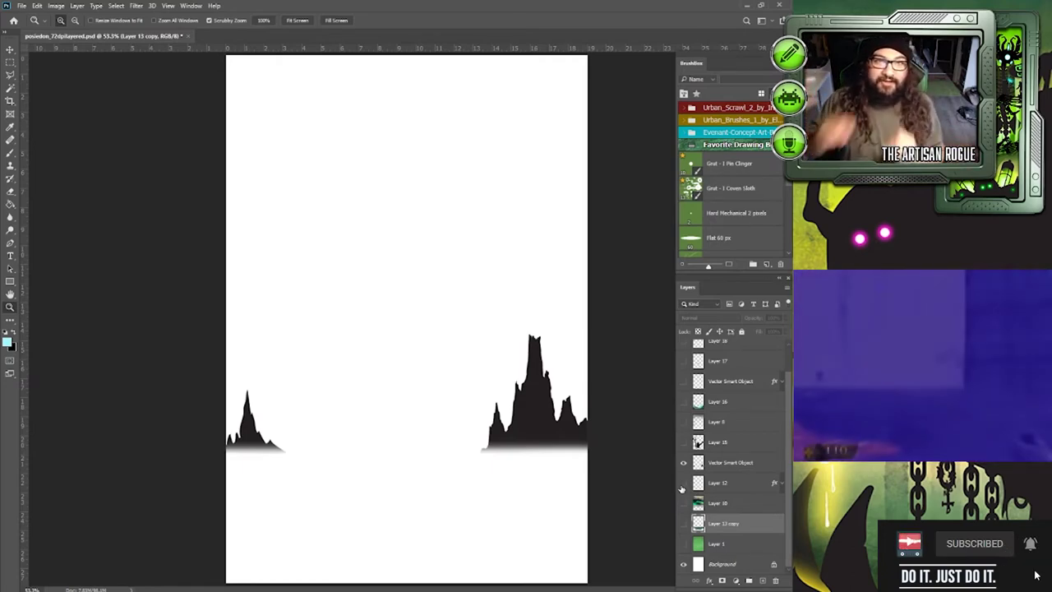
# Step: Turn Layer 12, Layer 10, Layer 13 copy and Layer 1 back on
pyautogui.click(683, 483)
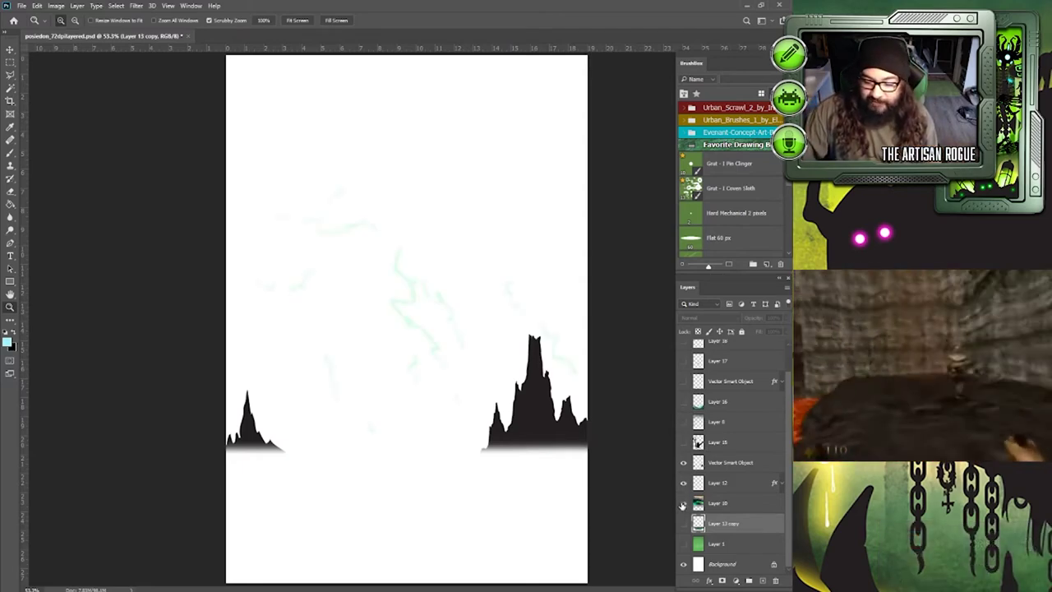
pyautogui.click(683, 503)
pyautogui.click(683, 523)
pyautogui.click(683, 544)
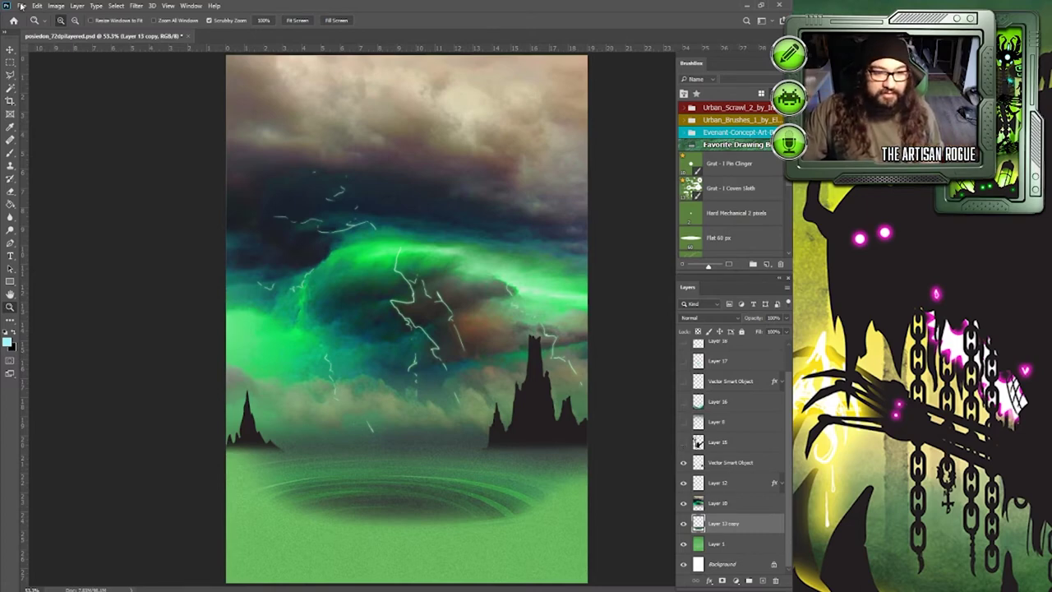
pyautogui.hotkey('alt', 'Tab')
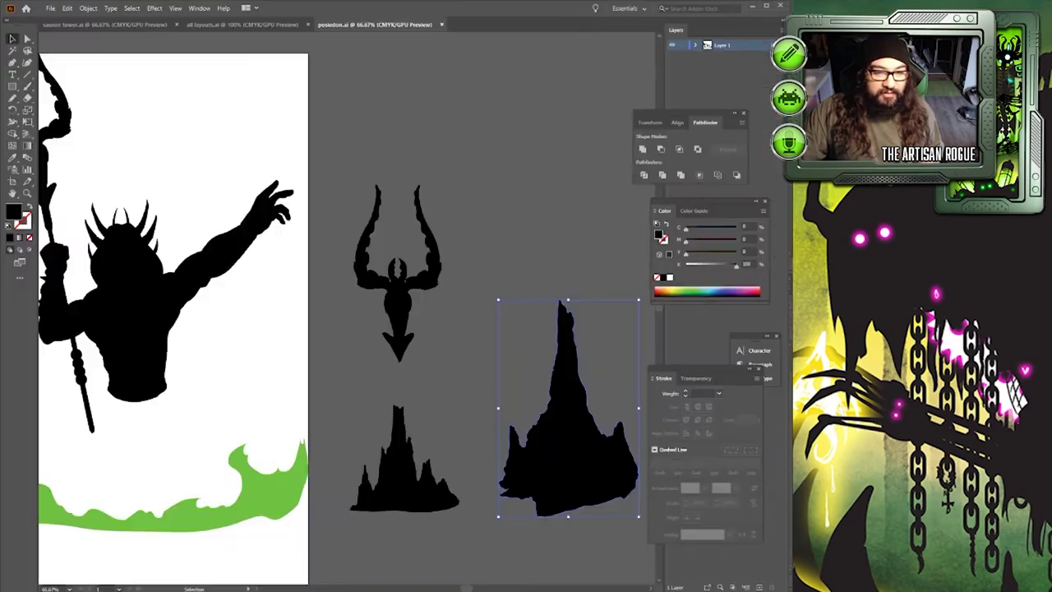
pyautogui.click(123, 296)
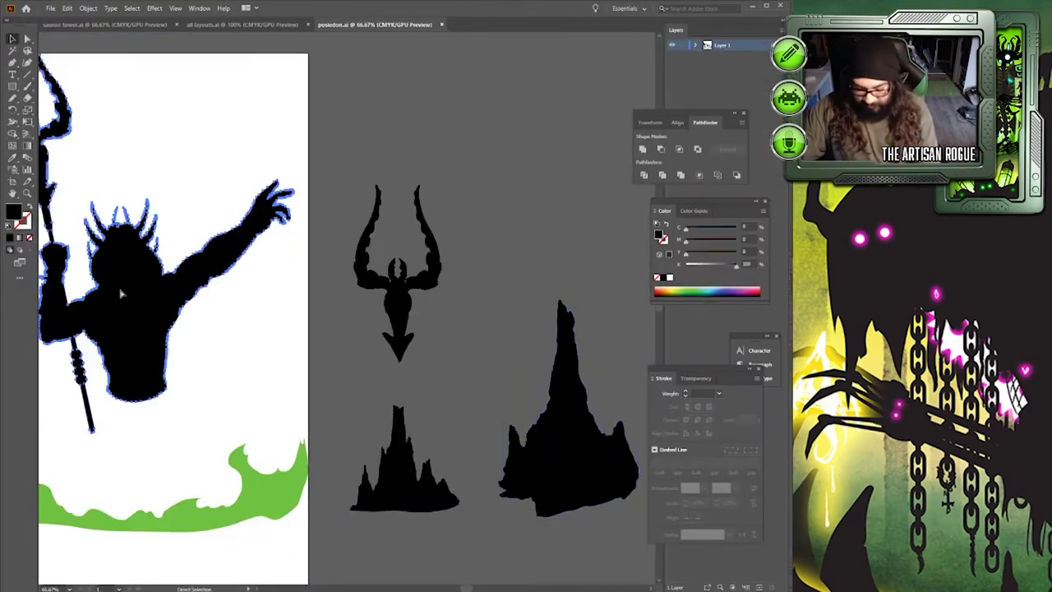
pyautogui.hotkey('ctrl', '0')
pyautogui.click(558, 110)
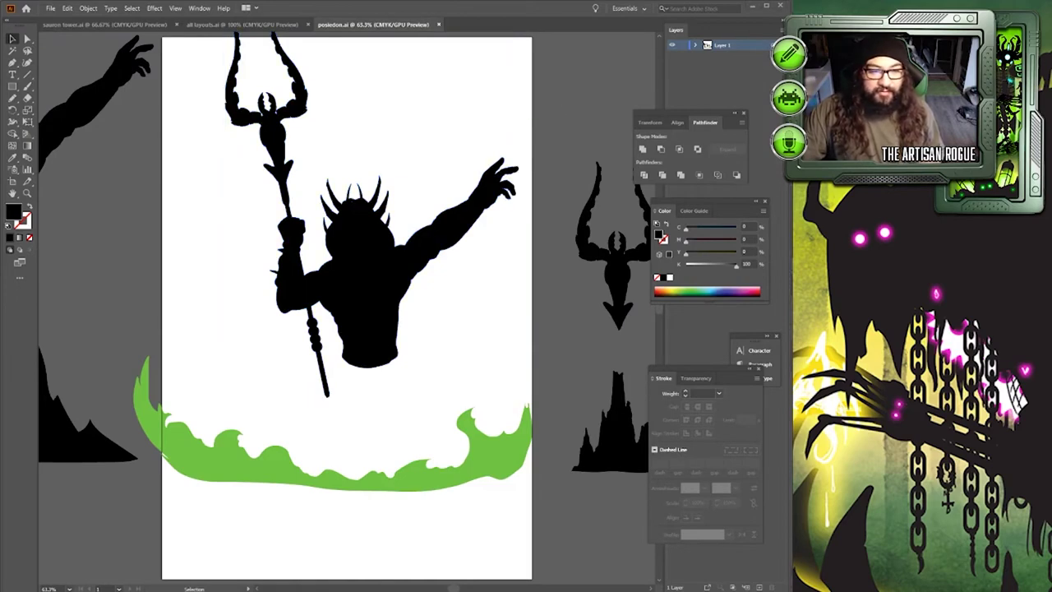
pyautogui.hotkey('alt', 'Tab')
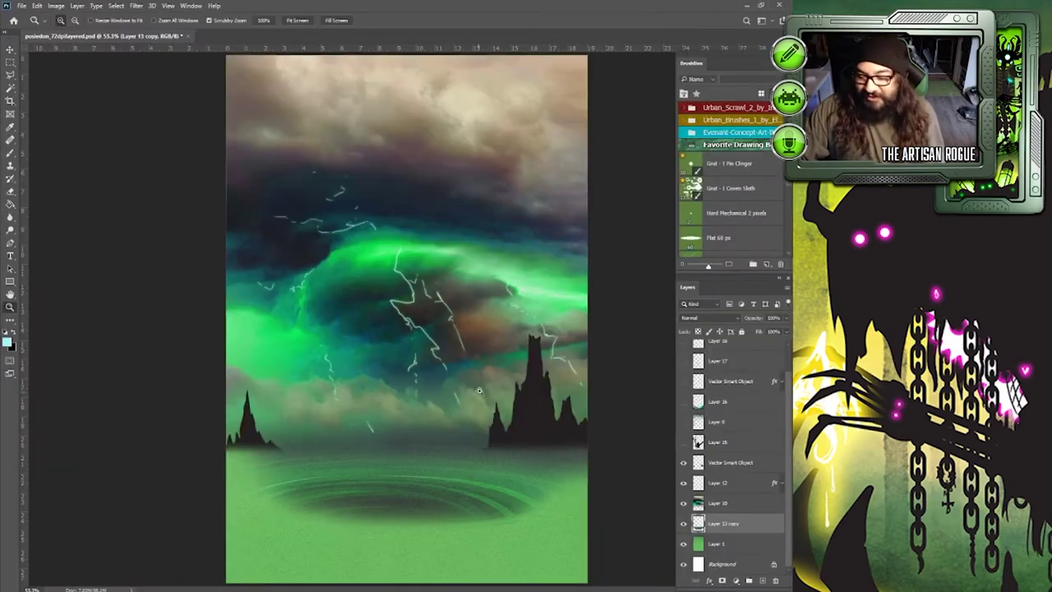
# Step: Turn on the black Poseidon silhouette layer in the posiedon_72dpilayered.psd painting
pyautogui.click(683, 442)
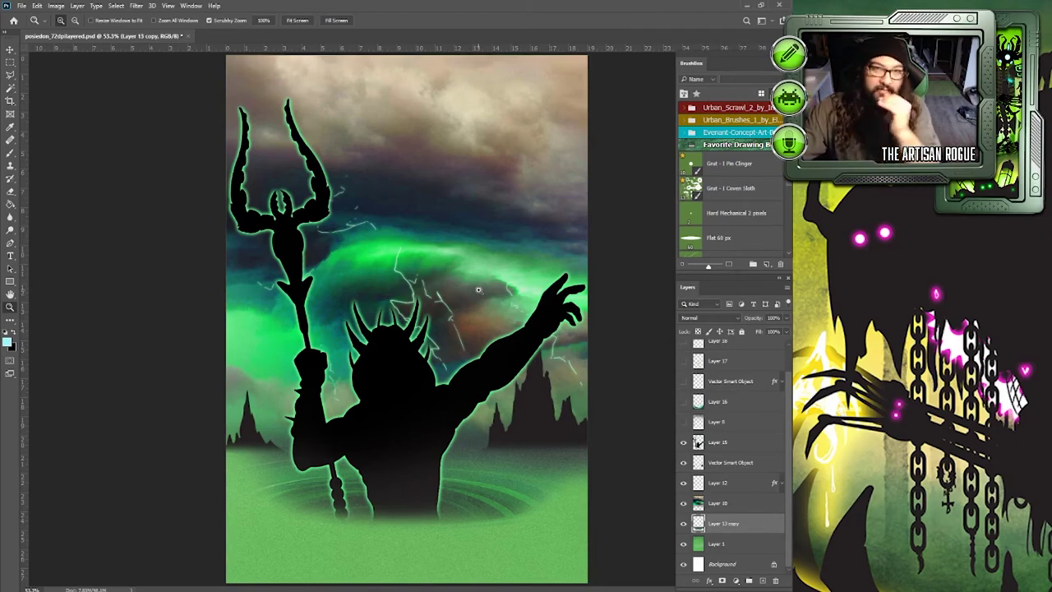
# Step: Compare Layer 8, leave it hidden for grey storm clouds, and show Layer 16's ocean waves
pyautogui.click(683, 423)
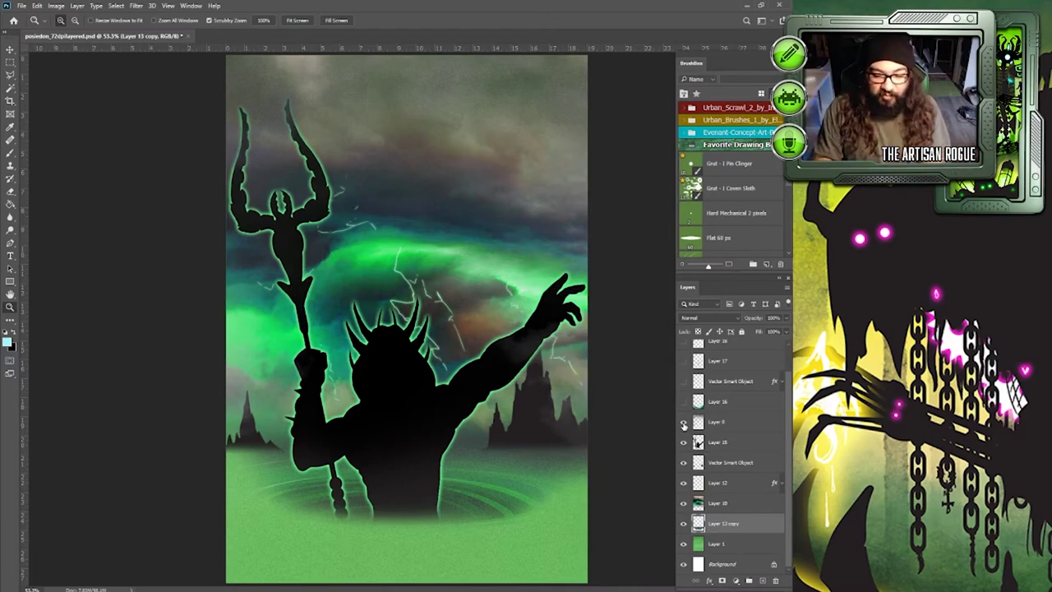
pyautogui.click(683, 422)
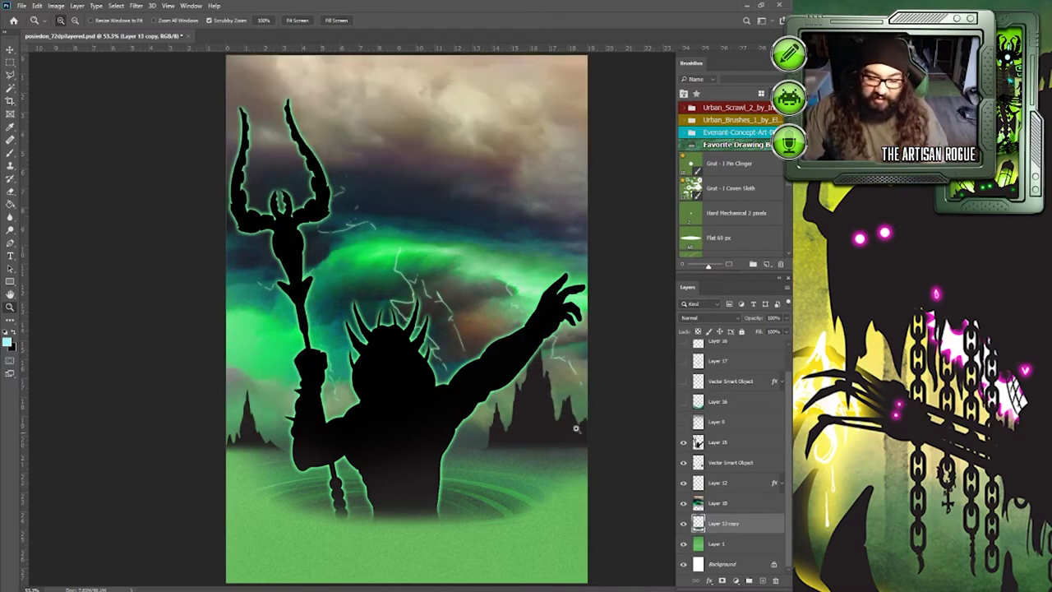
pyautogui.click(683, 423)
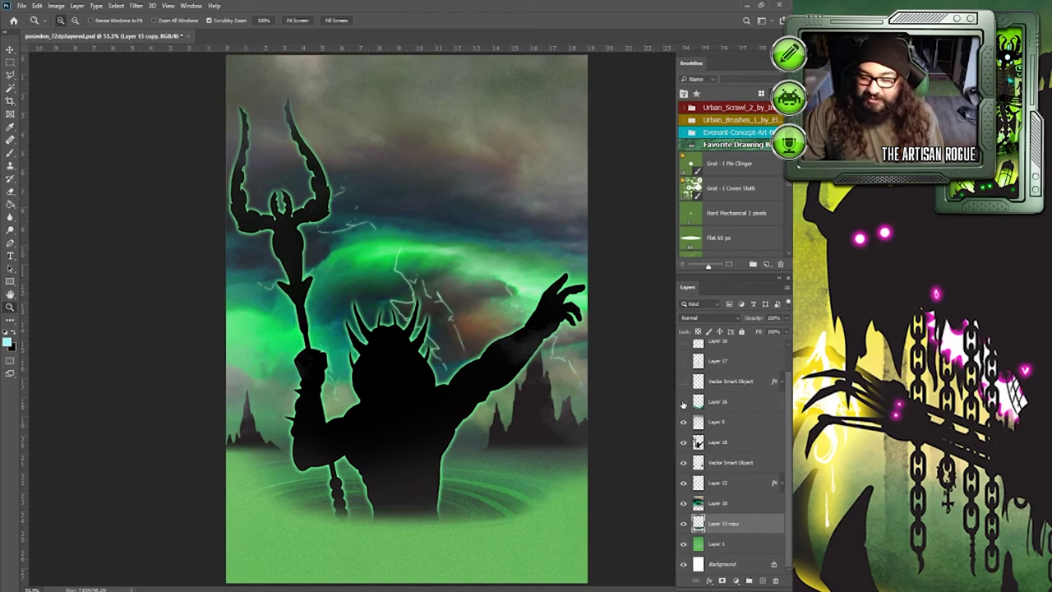
pyautogui.click(683, 402)
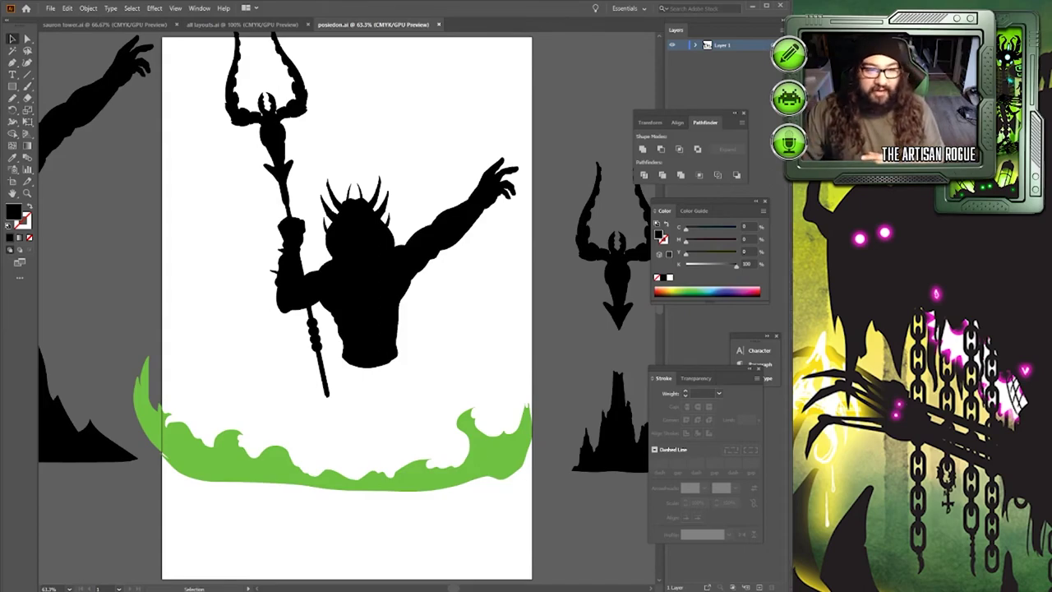
pyautogui.hotkey('alt', 'Tab')
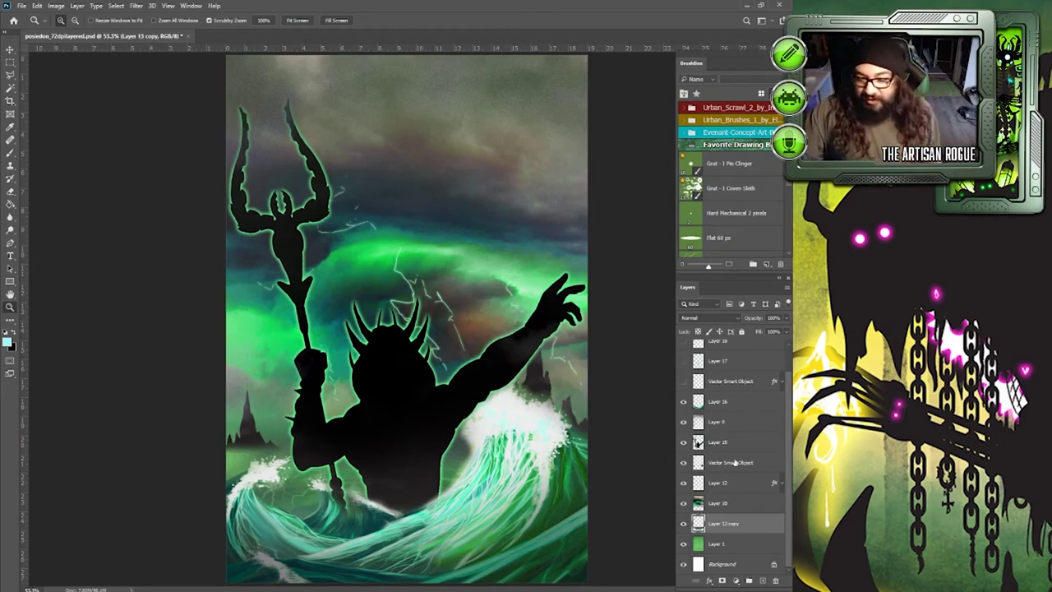
pyautogui.scroll(1, 767, 428)
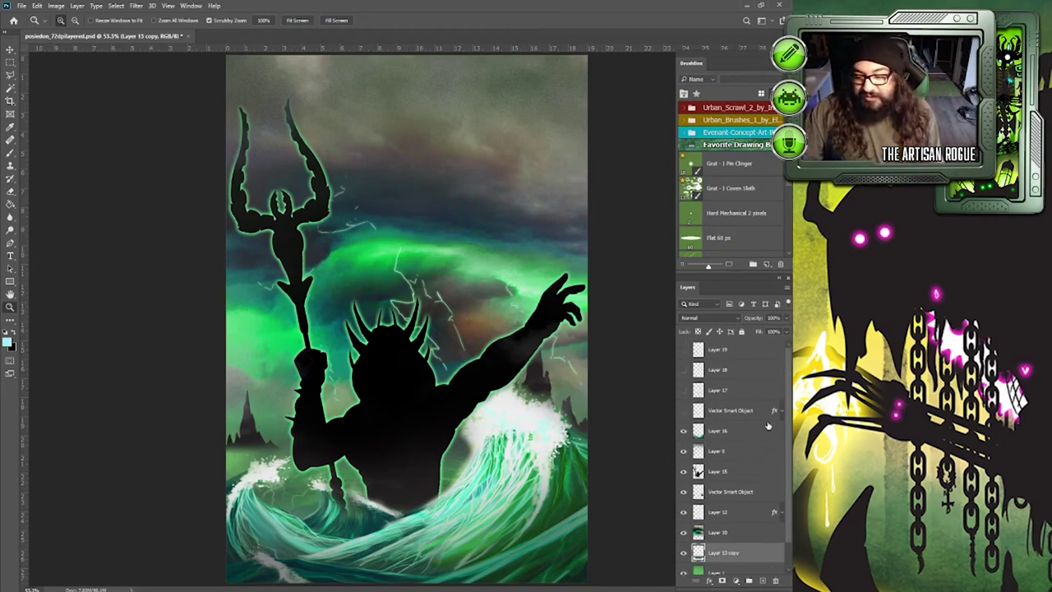
# Step: Show the Vector Smart Object's glowing white dots, inspect the trident close up, then fit to screen
pyautogui.click(684, 412)
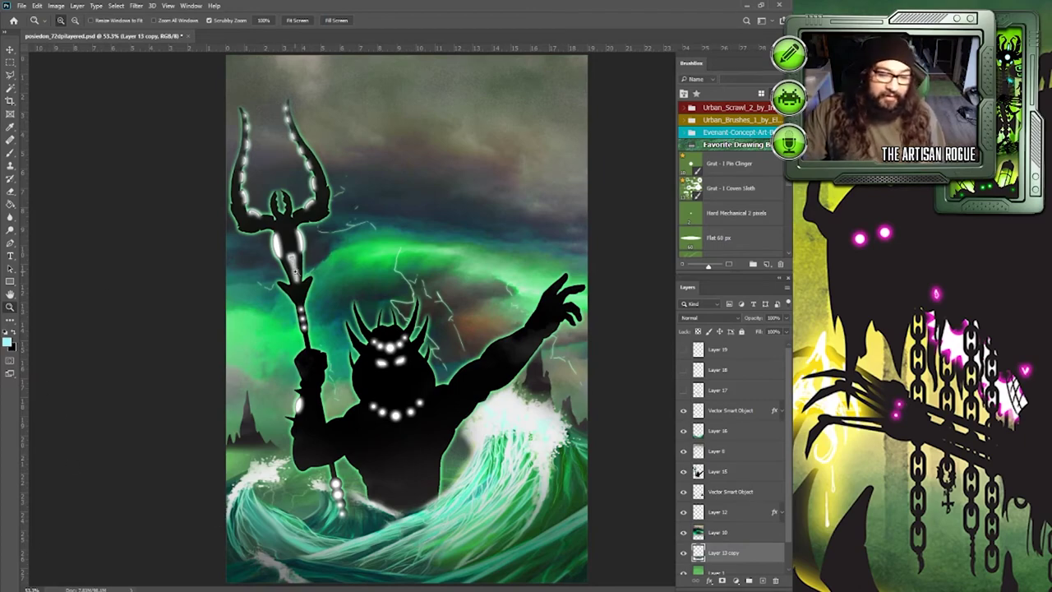
pyautogui.scroll(6, 294, 270)
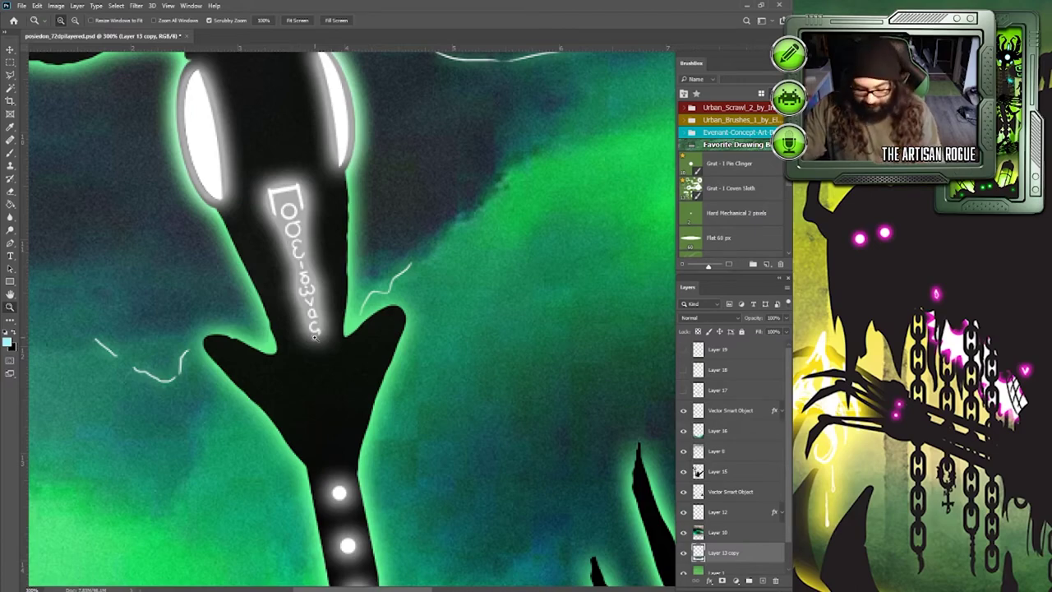
pyautogui.hotkey('ctrl', '0')
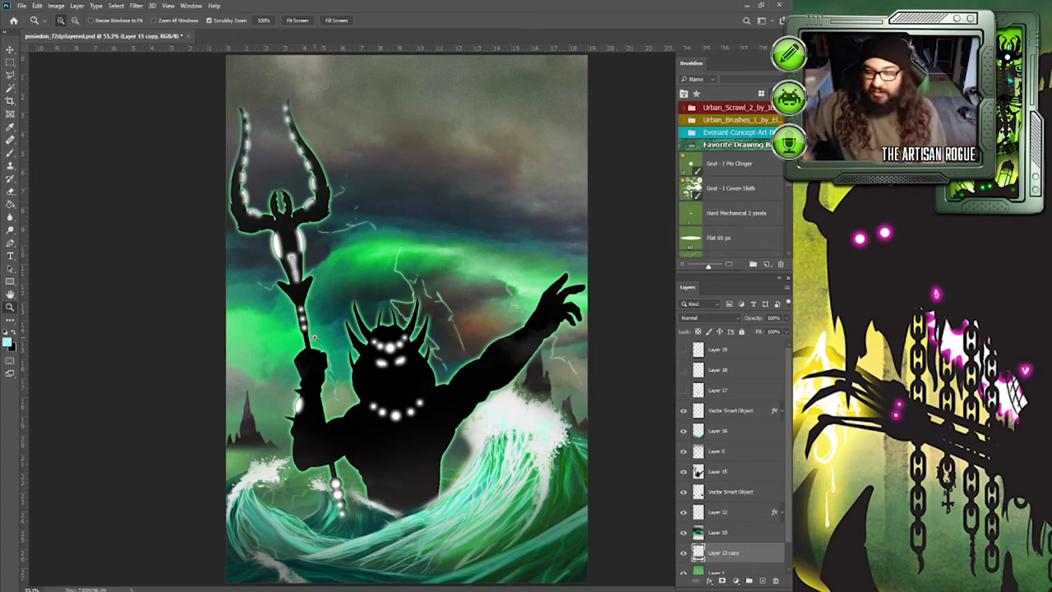
# Step: Show Layer 17's muscle and face detail, then try a Lasso selection on a cloud and deselect
pyautogui.click(683, 391)
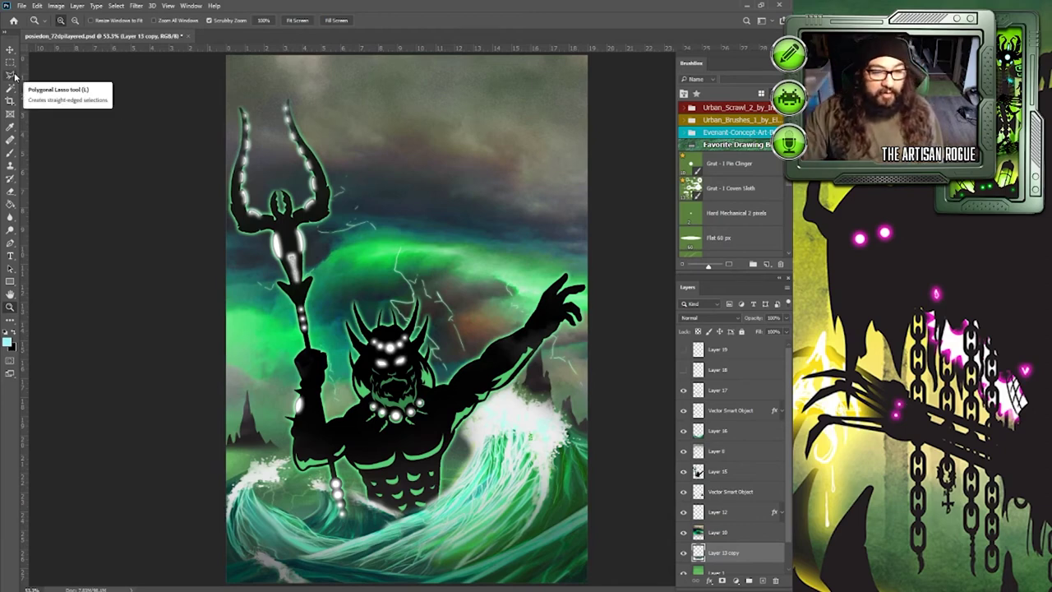
pyautogui.click(12, 75)
pyautogui.rightClick(12, 75)
pyautogui.click(52, 78)
pyautogui.moveTo(460, 243)
pyautogui.mouseDown()
pyautogui.moveTo(480, 199)
pyautogui.moveTo(507, 181)
pyautogui.moveTo(495, 197)
pyautogui.moveTo(503, 256)
pyautogui.moveTo(407, 256)
pyautogui.moveTo(462, 246)
pyautogui.mouseUp()
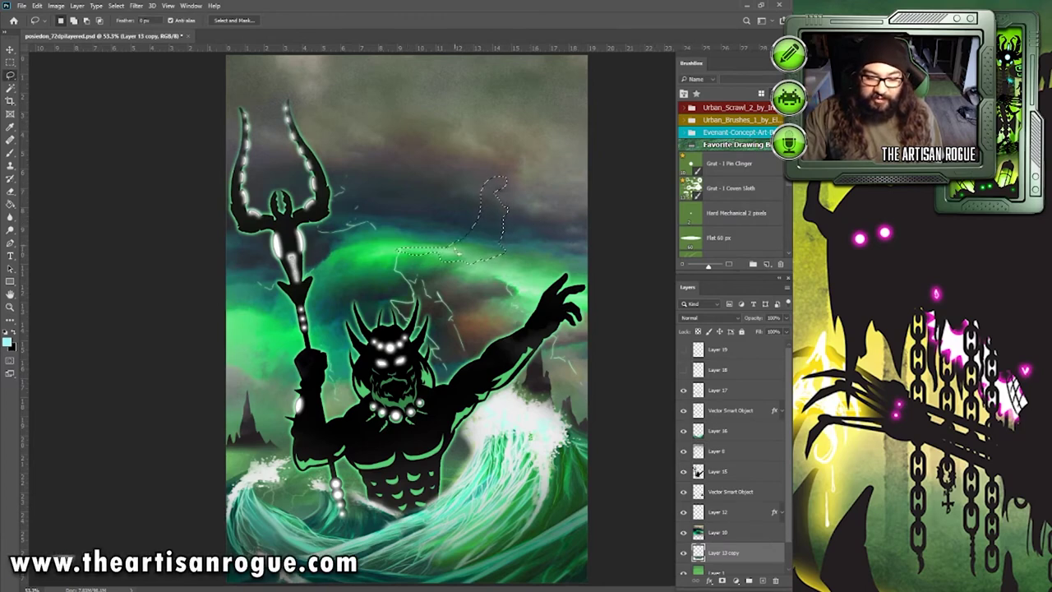
pyautogui.moveTo(452, 251)
pyautogui.mouseDown()
pyautogui.moveTo(503, 210)
pyautogui.moveTo(501, 189)
pyautogui.mouseUp()
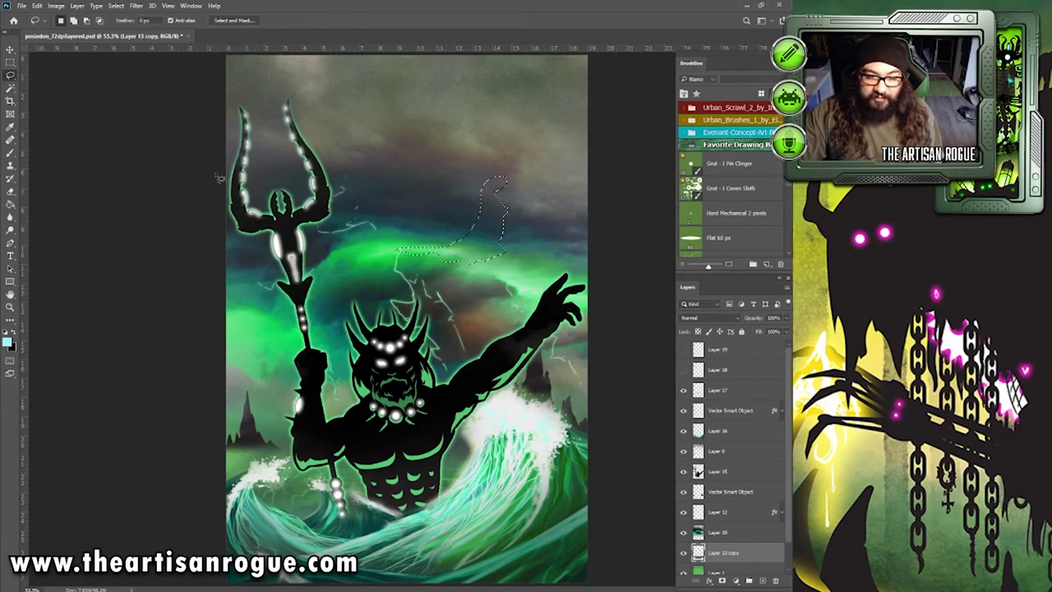
pyautogui.hotkey('ctrl', 'd')
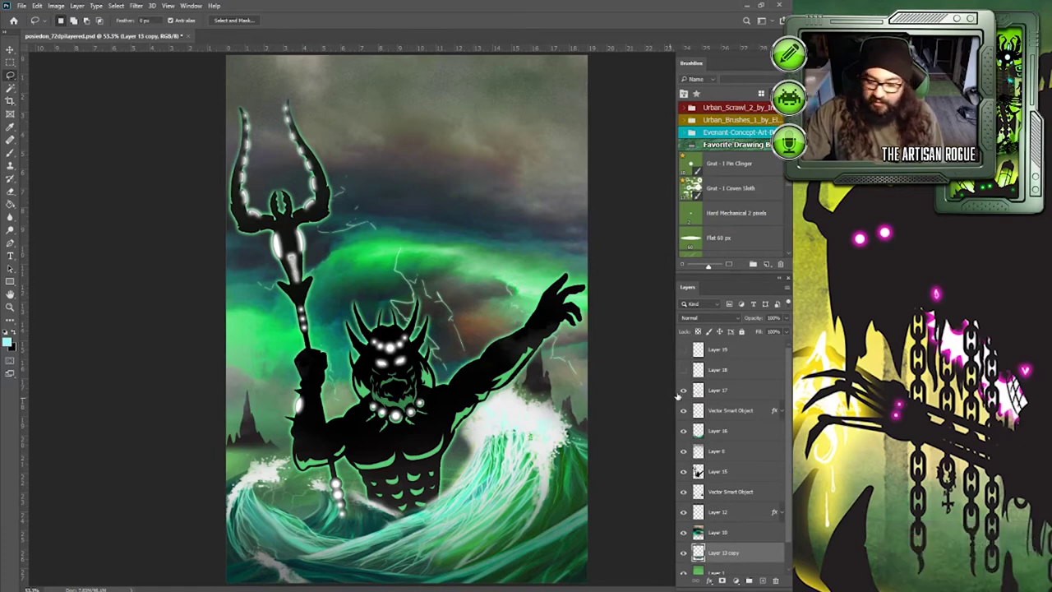
# Step: Compare Layer 17 off and on, keep it visible, and show Layer 18's rain texture
pyautogui.click(683, 390)
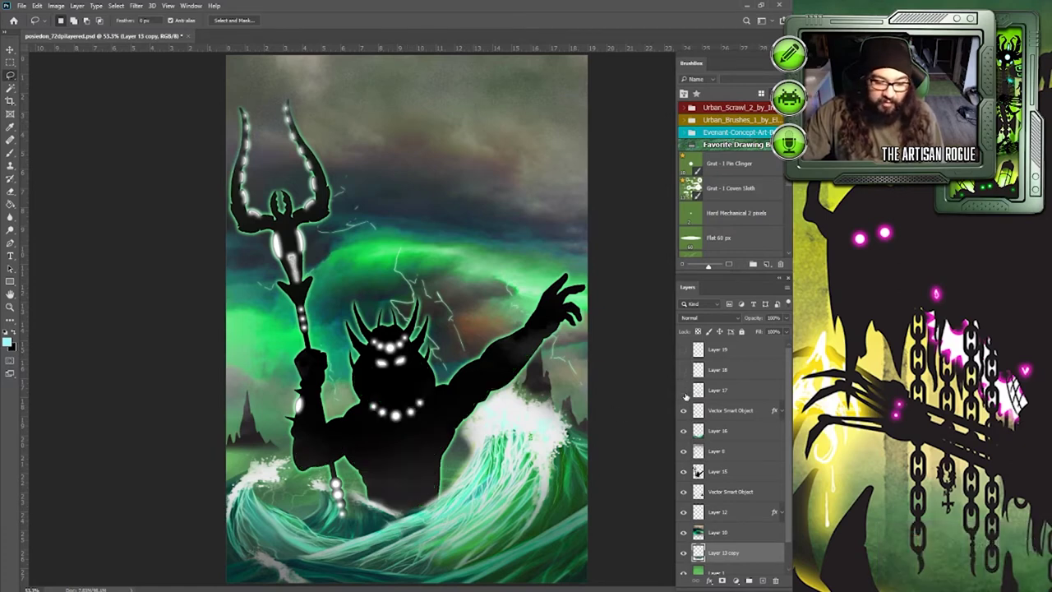
pyautogui.click(683, 391)
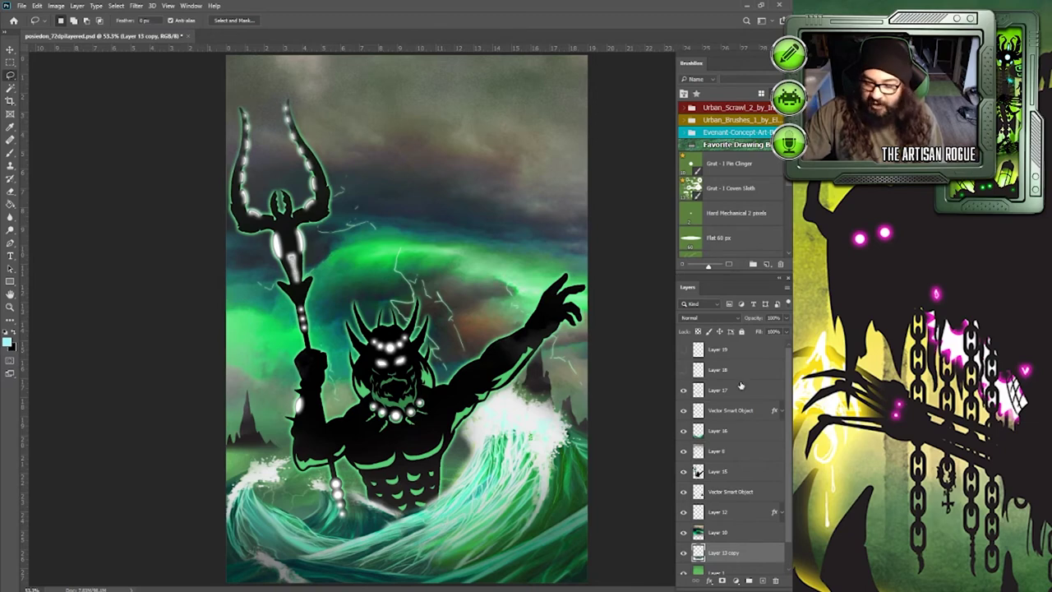
pyautogui.click(684, 371)
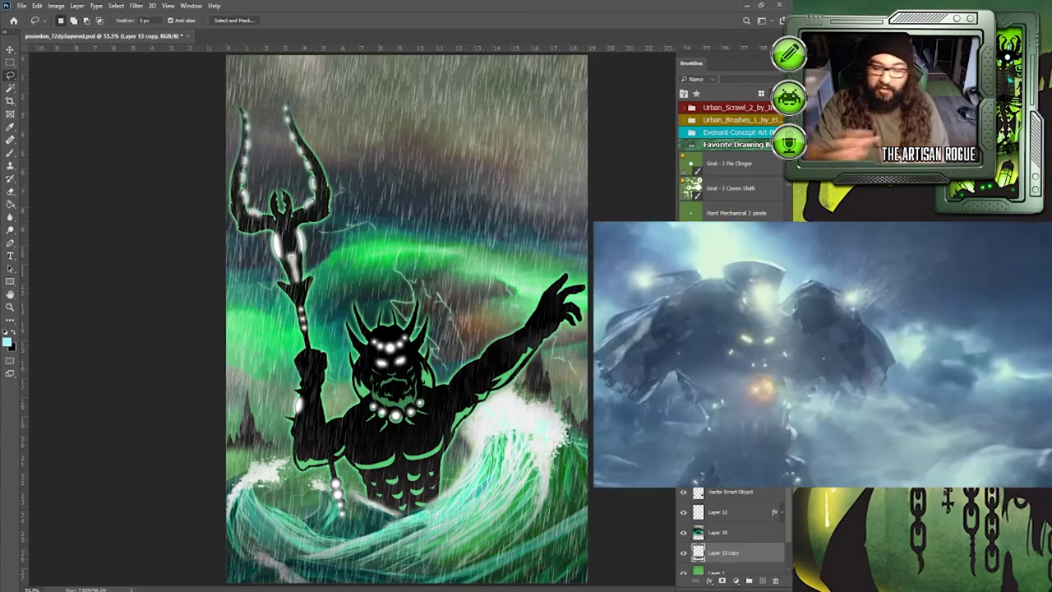
# Step: Zoom in to inspect the rain close up, then fit the whole painting on screen
pyautogui.click(10, 307)
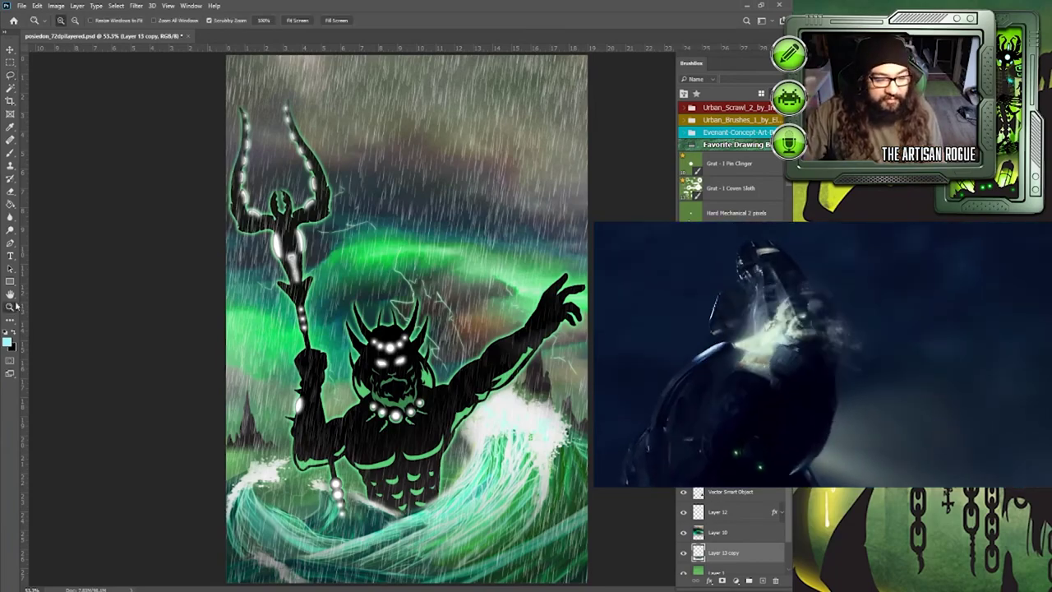
pyautogui.moveTo(428, 189); pyautogui.dragTo(467, 227)
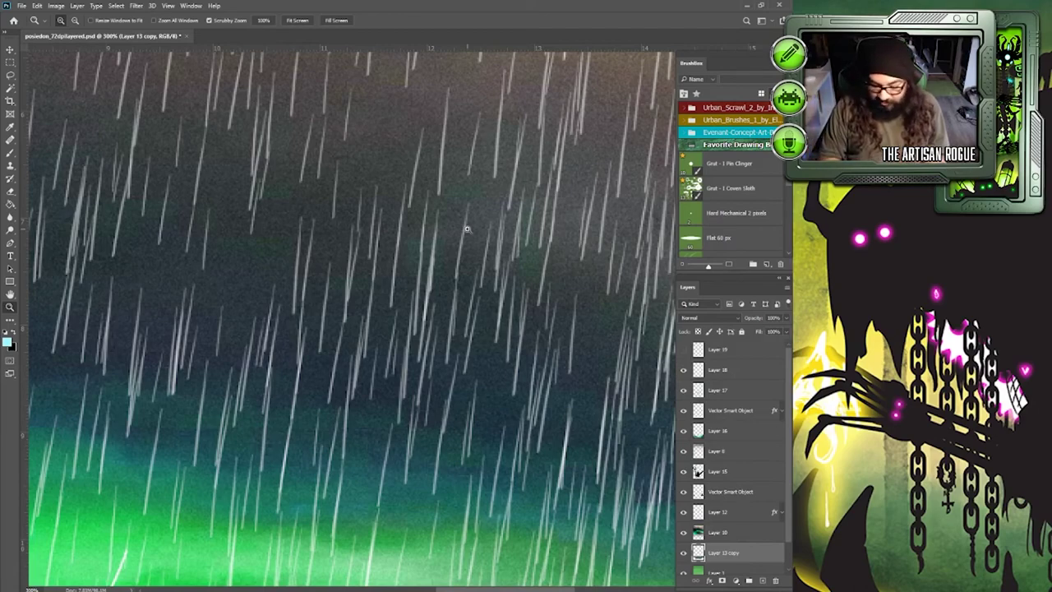
pyautogui.hotkey('ctrl', '0')
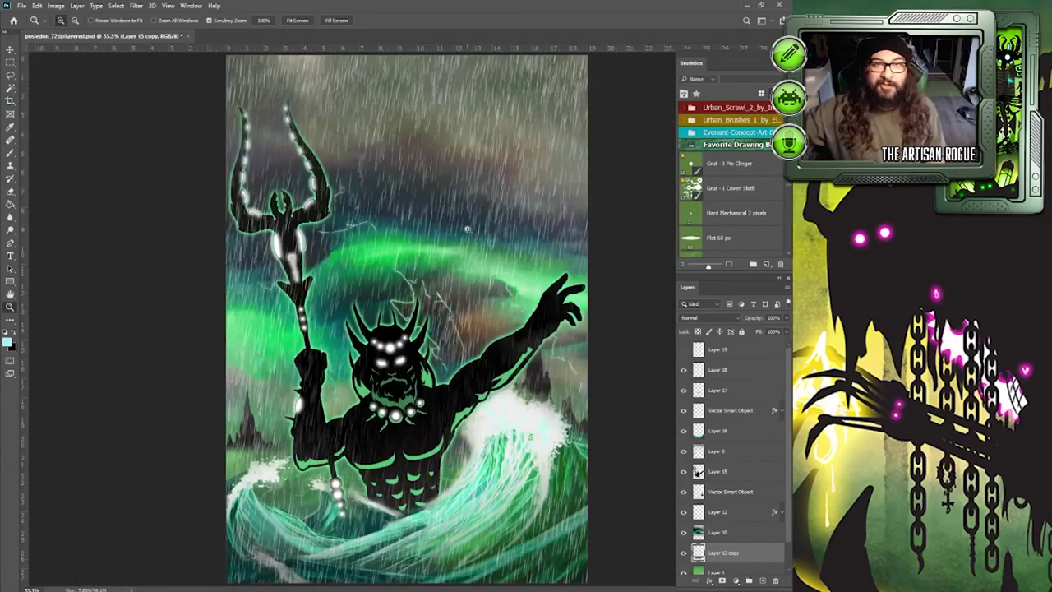
# Step: Compare the painting with and without Layer 19's rain, leave it hidden, and zoom onto the trident head
pyautogui.click(683, 350)
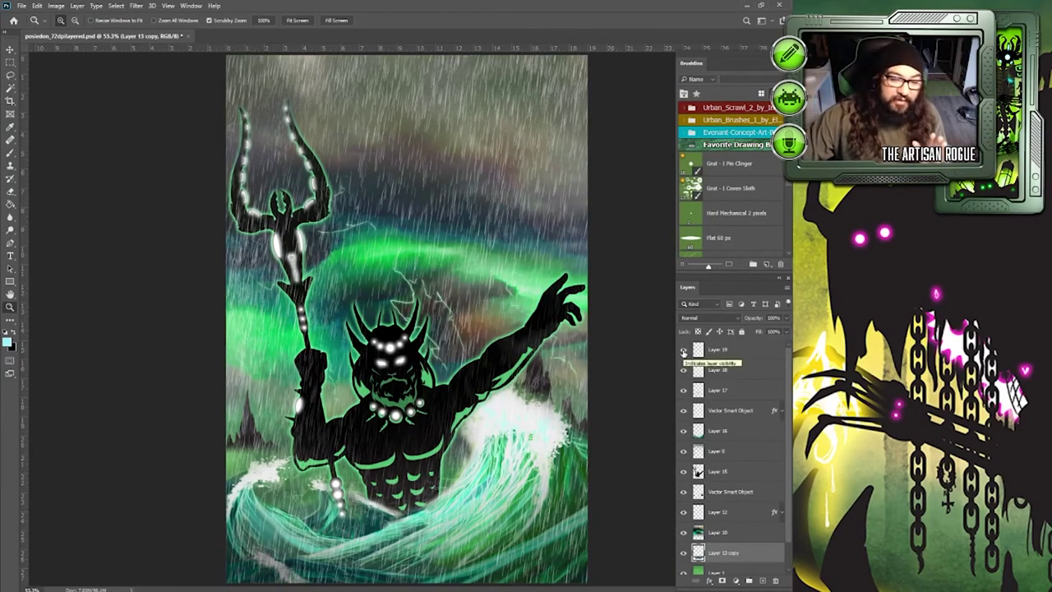
pyautogui.click(683, 351)
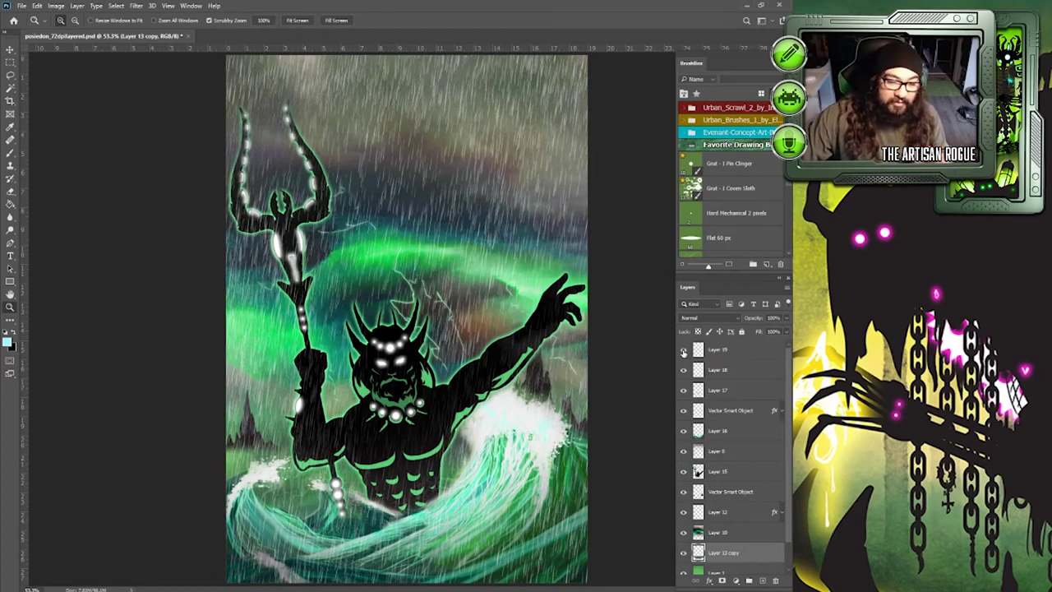
pyautogui.click(683, 351)
pyautogui.click(683, 351)
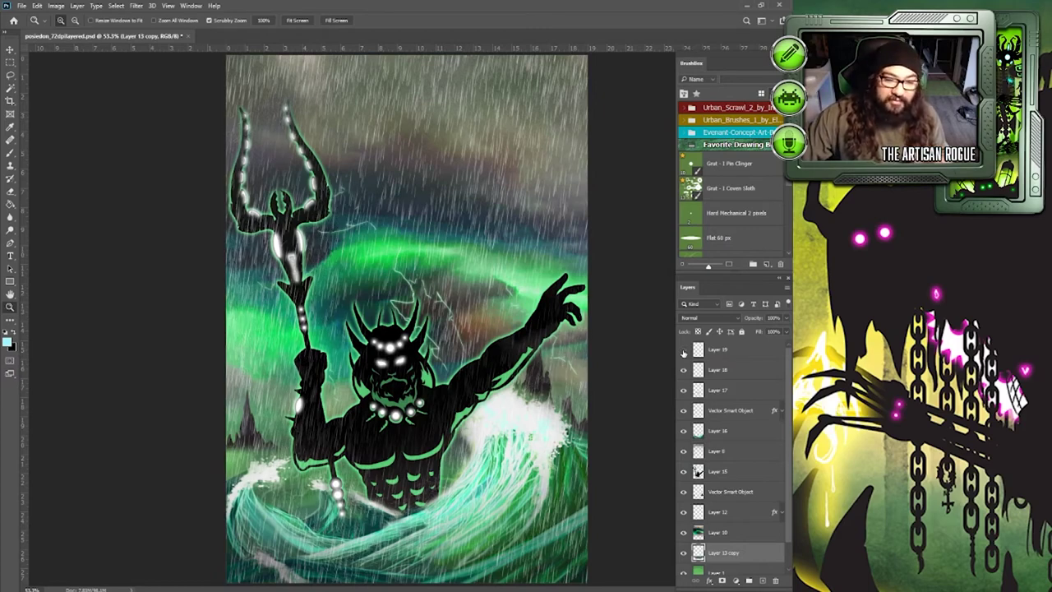
pyautogui.click(682, 350)
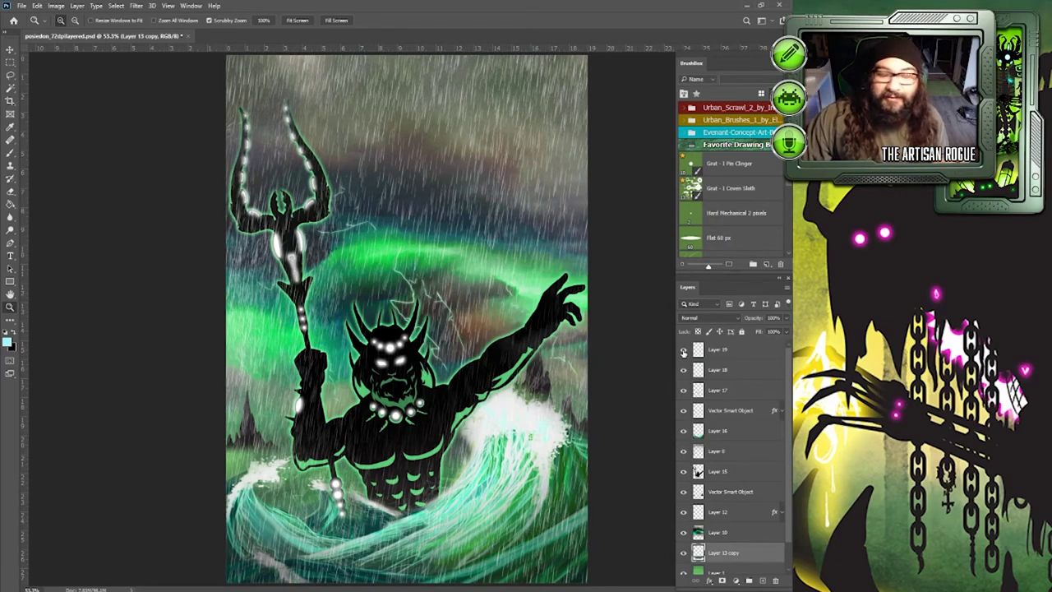
pyautogui.click(683, 351)
pyautogui.click(683, 351)
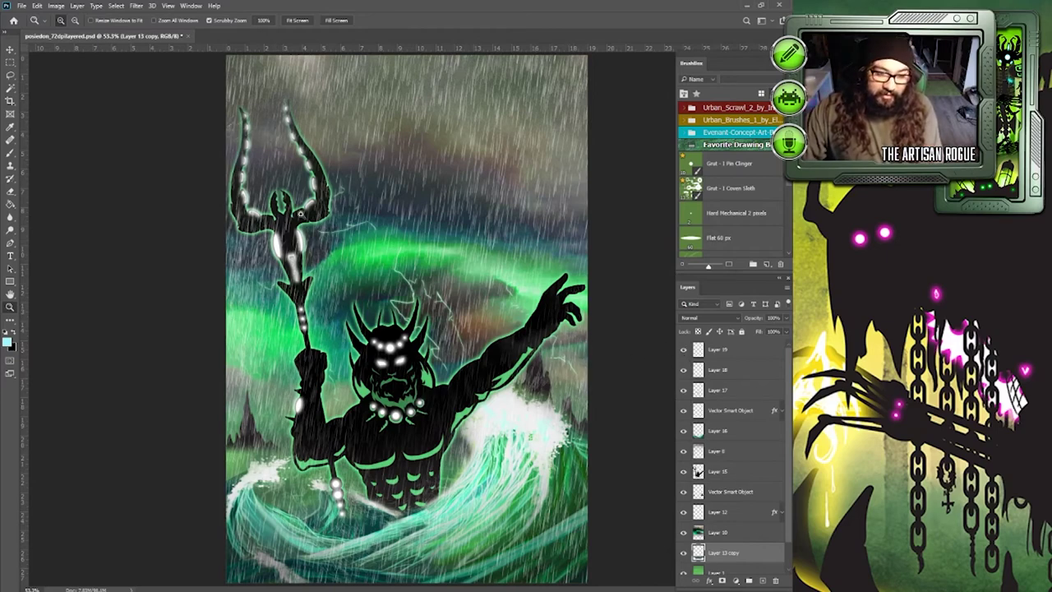
pyautogui.click(682, 350)
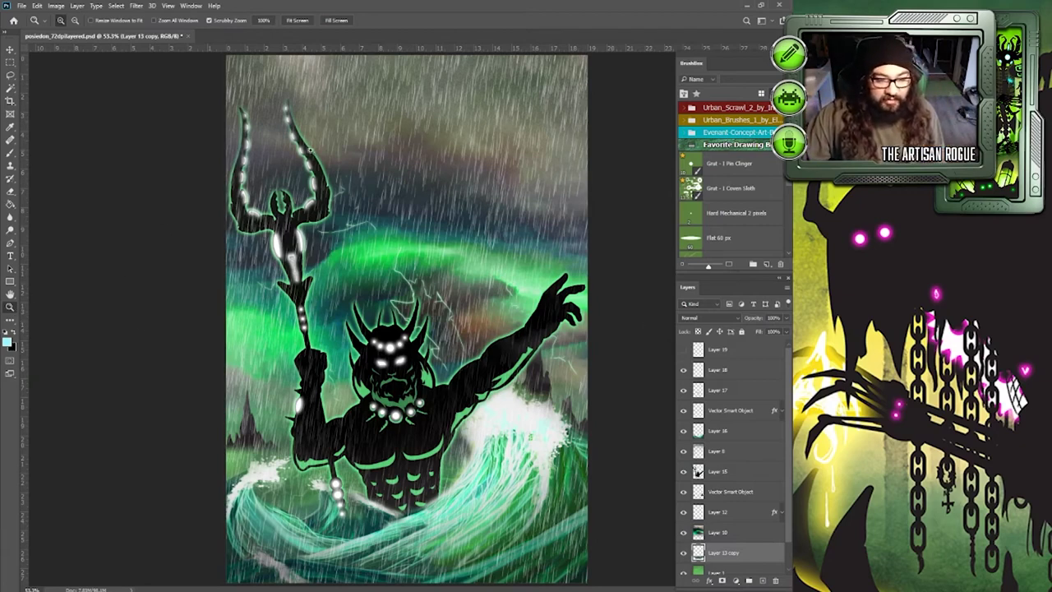
pyautogui.moveTo(298, 145); pyautogui.dragTo(333, 226)
# Step: View the whole trident figure at 100% zoom instead of the shaft close-up
pyautogui.scroll(-5, 333, 226)
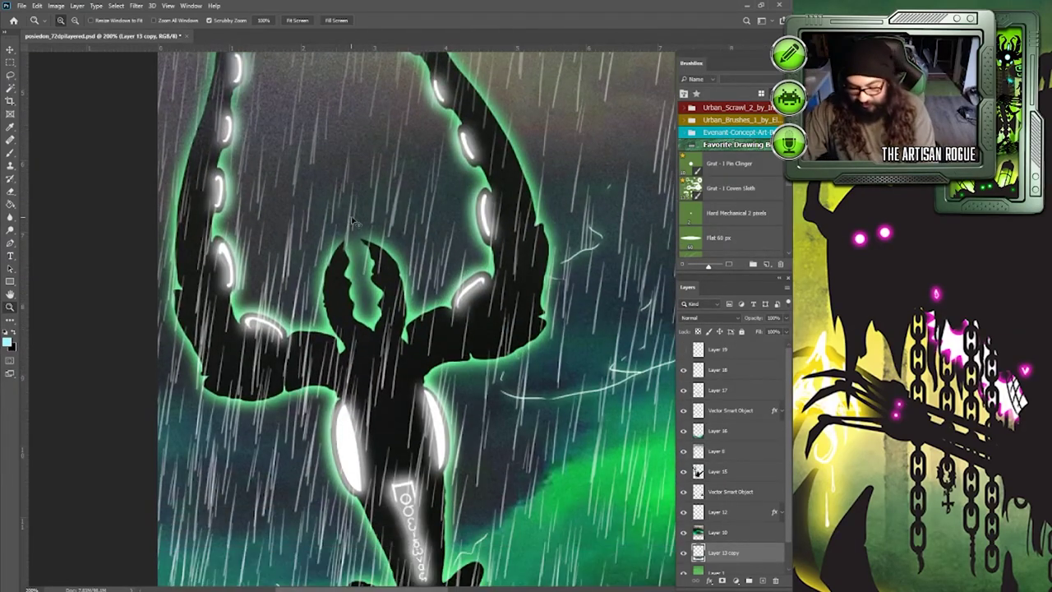
pyautogui.keyDown('alt'); pyautogui.click(352, 220); pyautogui.keyUp('alt')
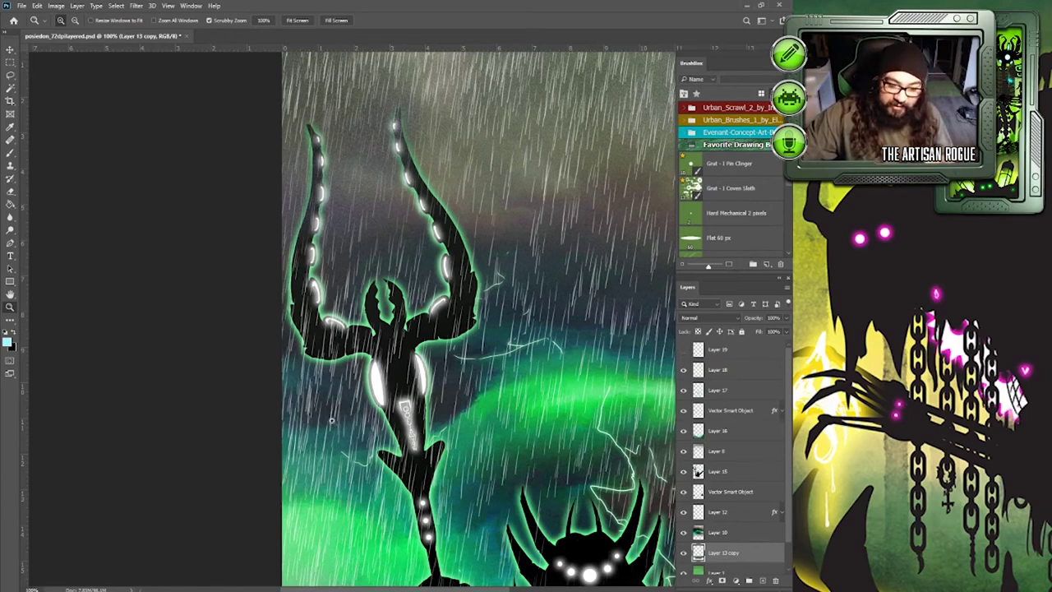
# Step: Turn Layer 19's extra rain streaks on and fit the whole canvas on screen
pyautogui.click(683, 353)
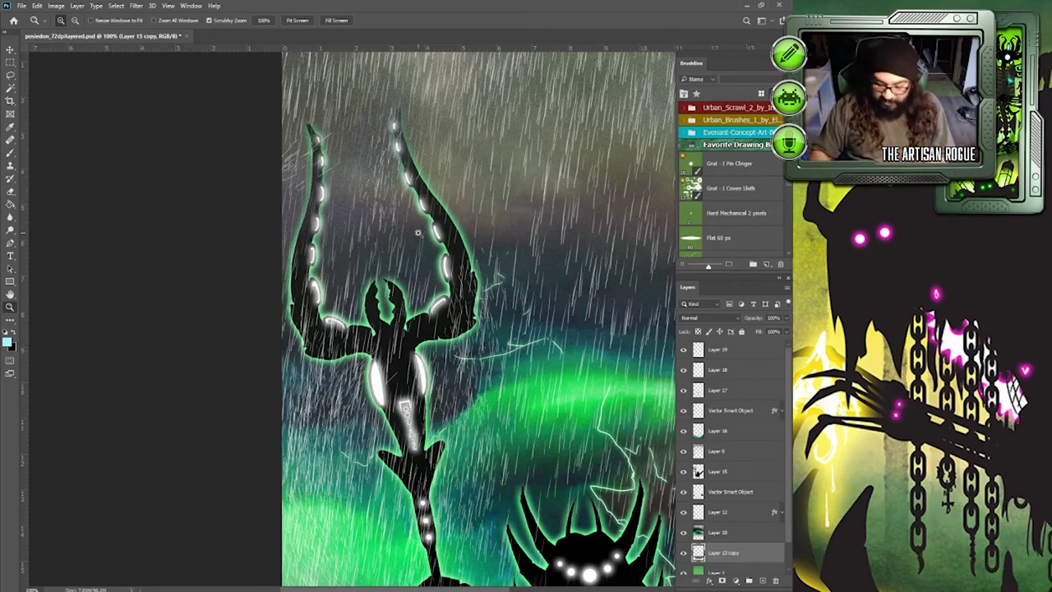
pyautogui.hotkey('ctrl', '0')
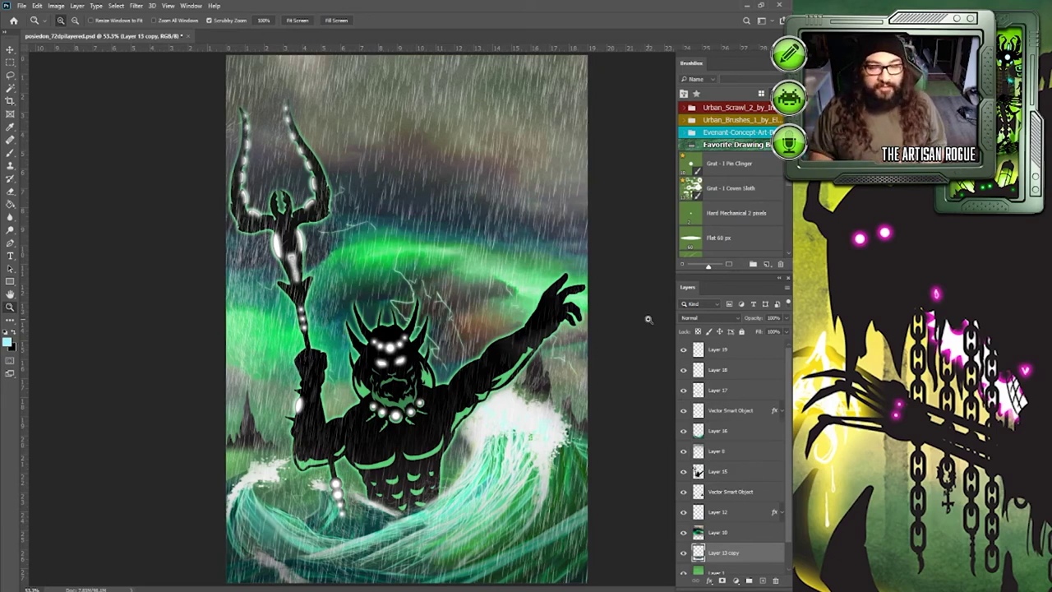
# Step: Deselect all layers, save the Poseidon painting, and switch back to Illustrator's poseidon.ai
pyautogui.press('v')
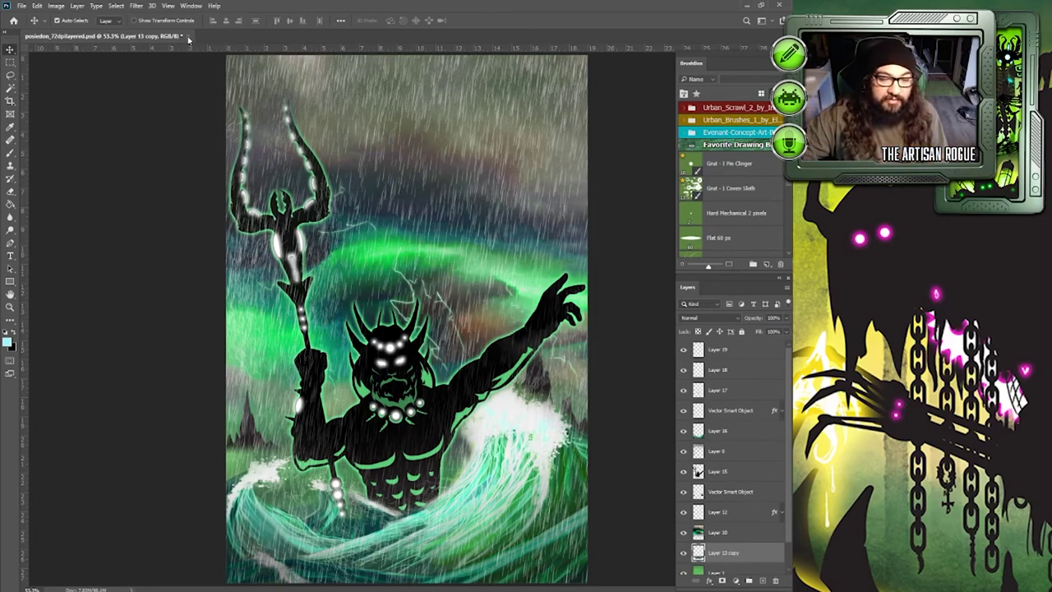
pyautogui.click(134, 104)
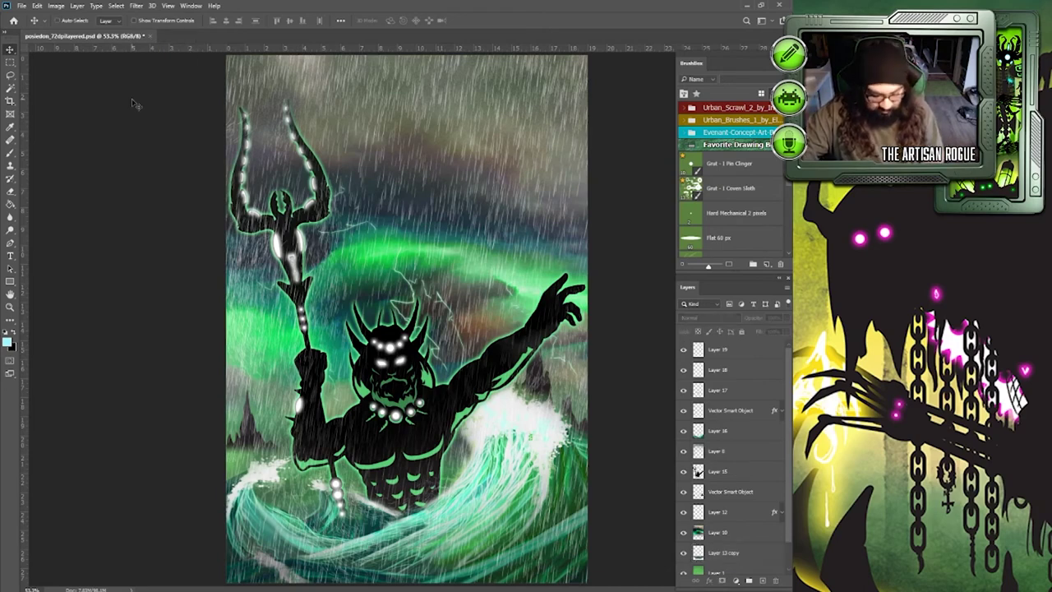
pyautogui.hotkey('ctrl', 's')
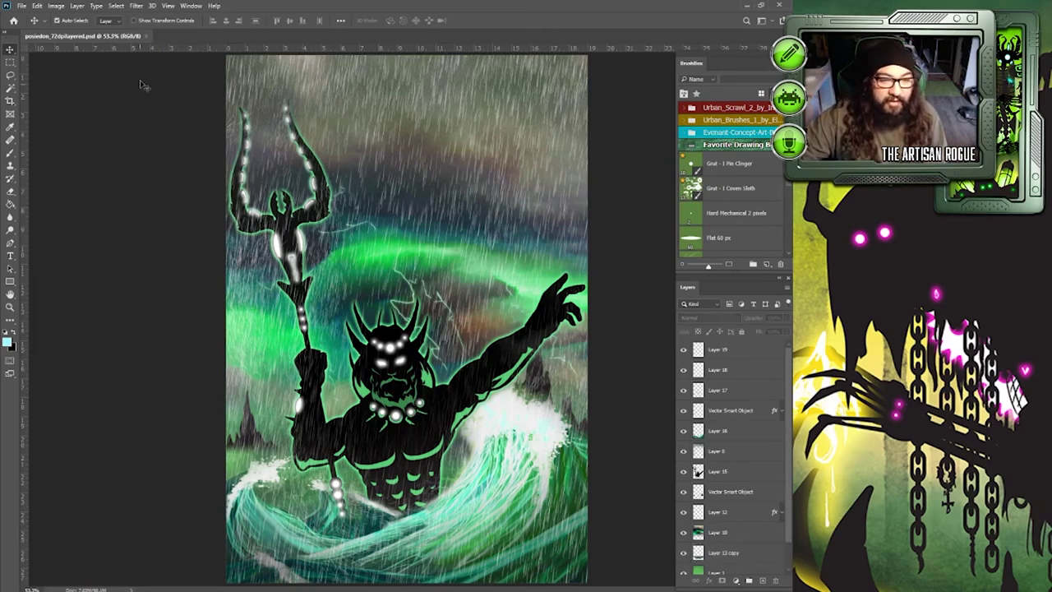
pyautogui.hotkey('alt', 'Tab')
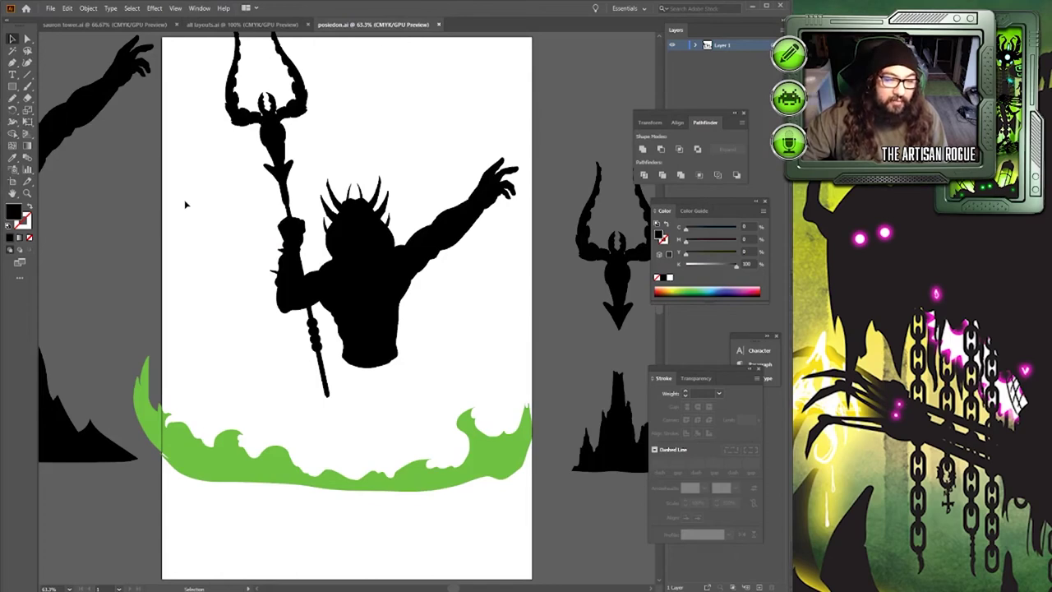
# Step: Switch to the sauron tower.ai document and view it in Outline mode
pyautogui.click(103, 26)
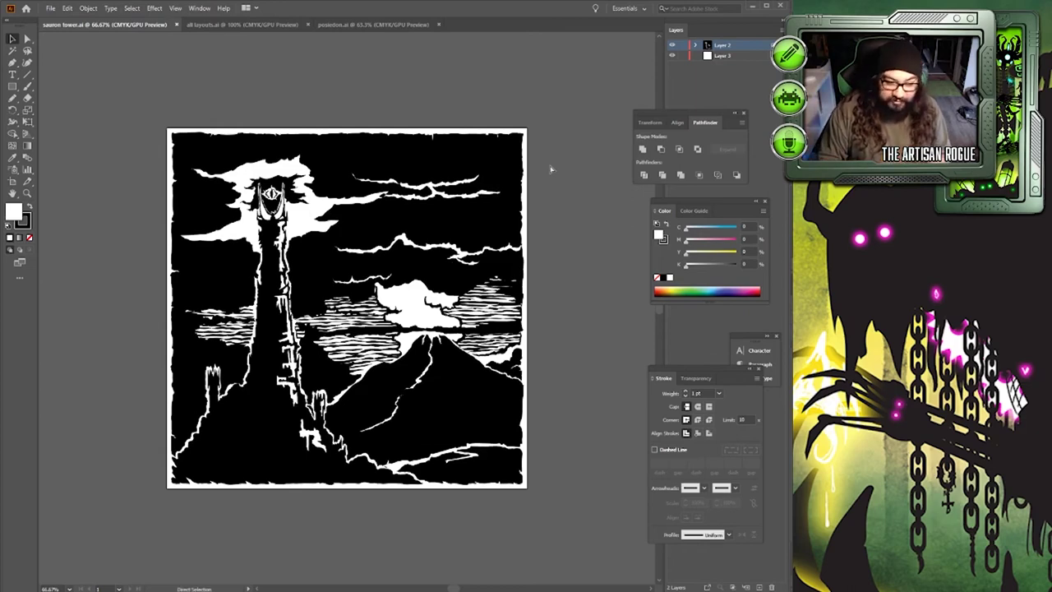
pyautogui.hotkey('ctrl', 'y')
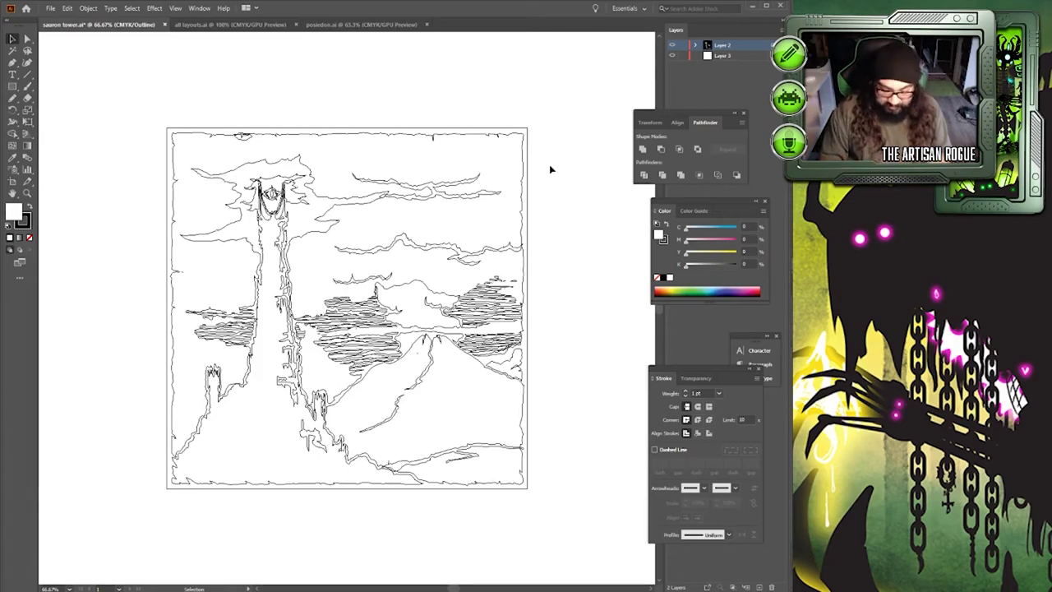
# Step: Select all the tower artwork, confirm it fits the artboard exactly, restore filled Preview and deselect
pyautogui.hotkey('ctrl', 'y')
pyautogui.hotkey('ctrl', 'y')
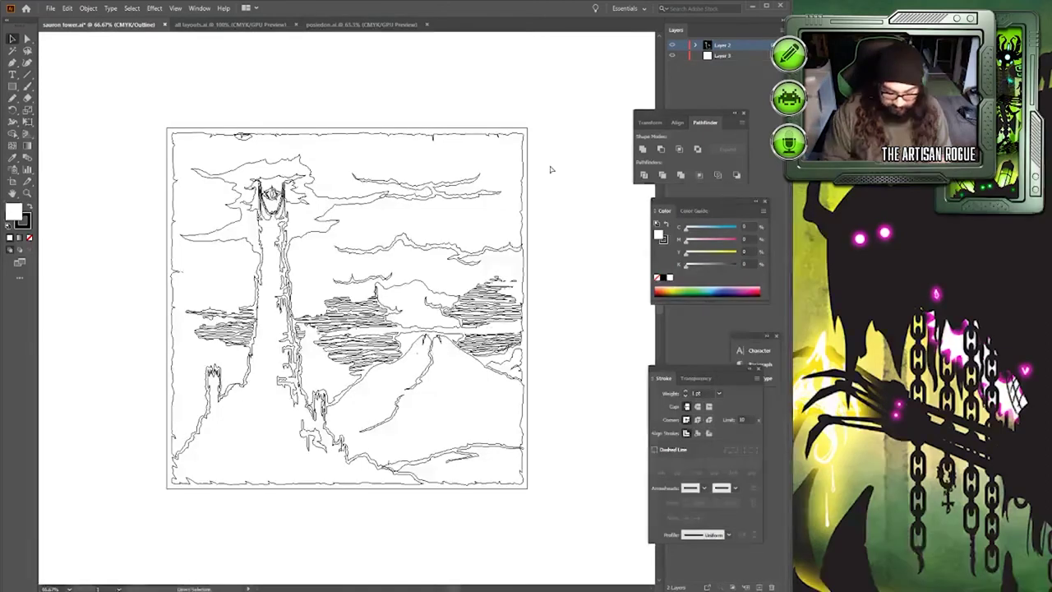
pyautogui.hotkey('ctrl', 'a')
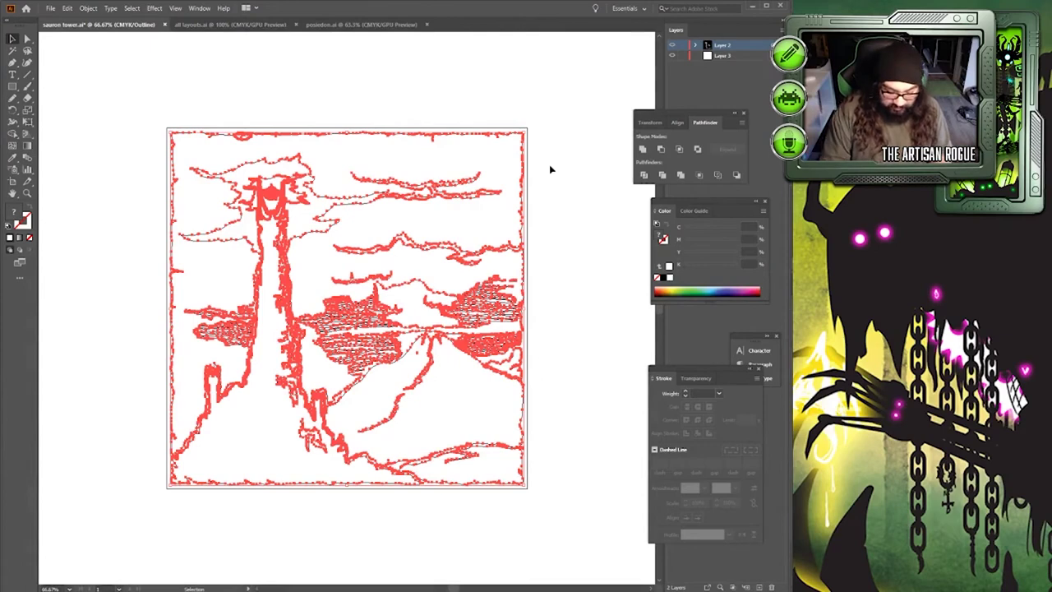
pyautogui.hotkey('ctrl', 'z')
pyautogui.hotkey('ctrl', 'shift', 'z')
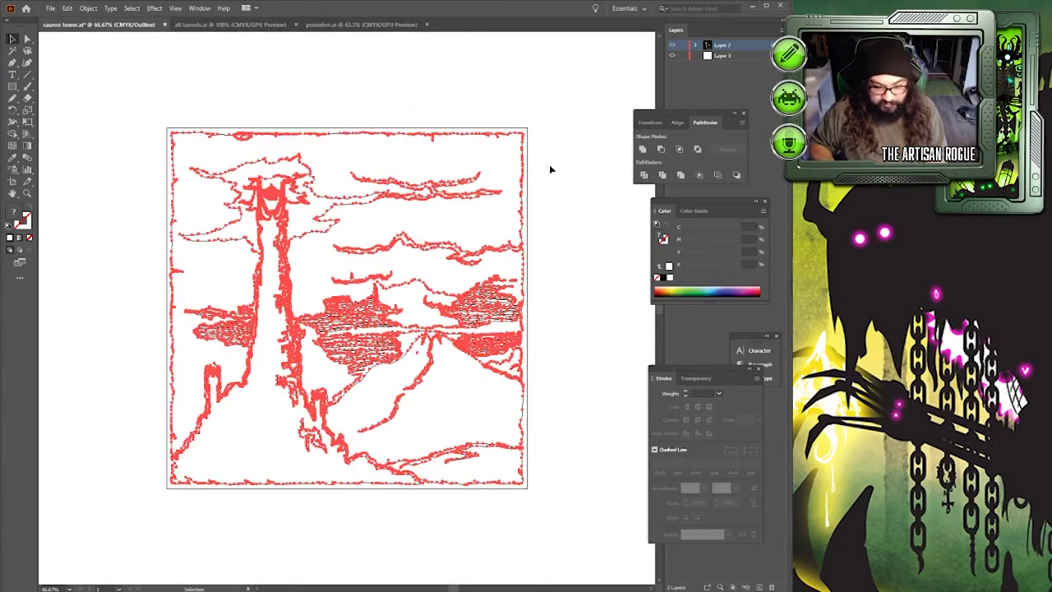
pyautogui.hotkey('ctrl', 'y')
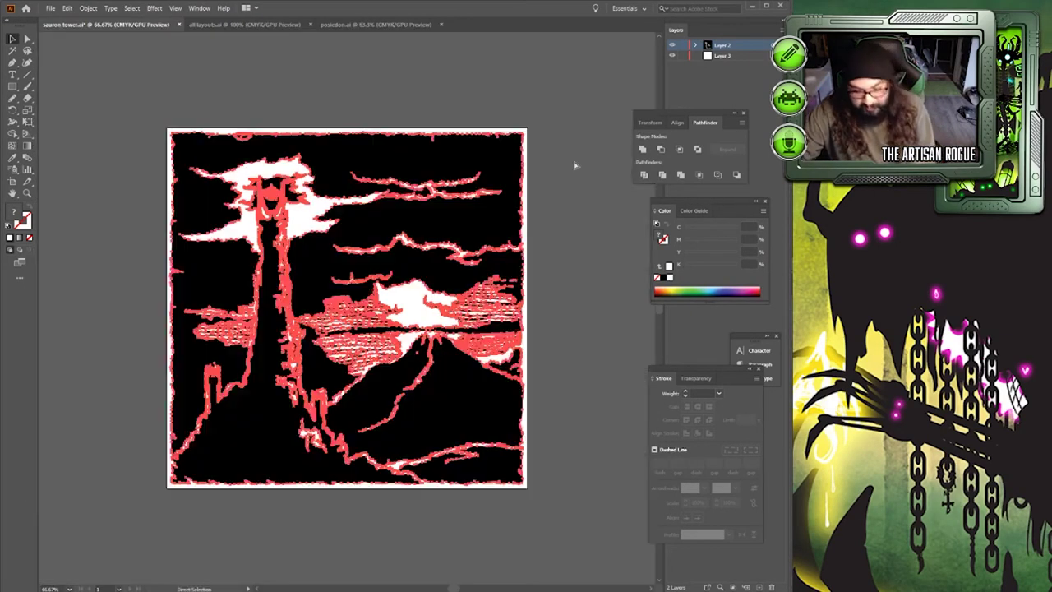
pyautogui.hotkey('ctrl', 'shift', 'a')
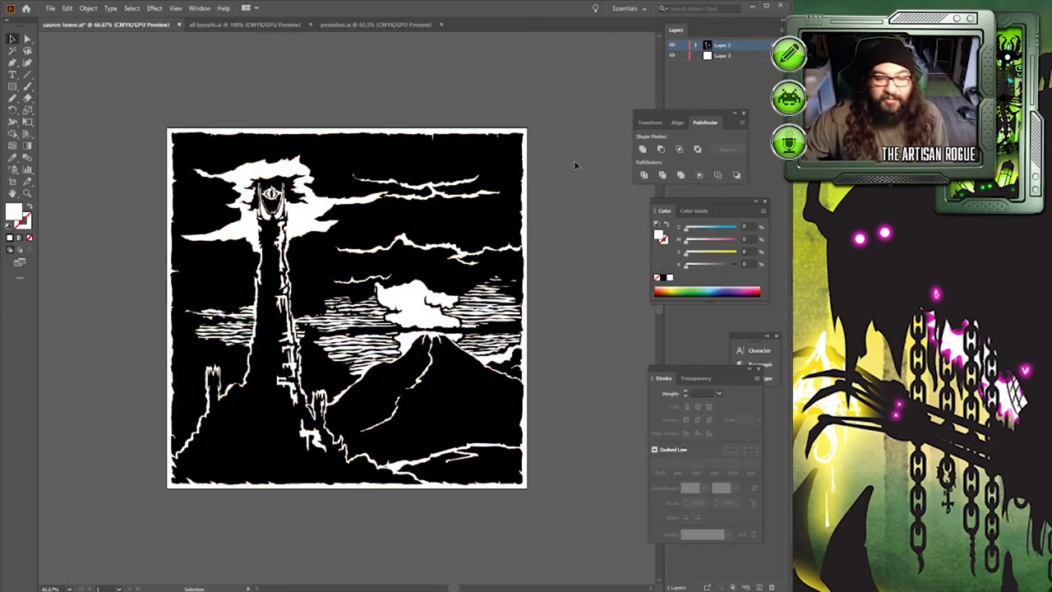
# Step: Zoom in closely on the eye at the top of the tower
pyautogui.click(27, 193)
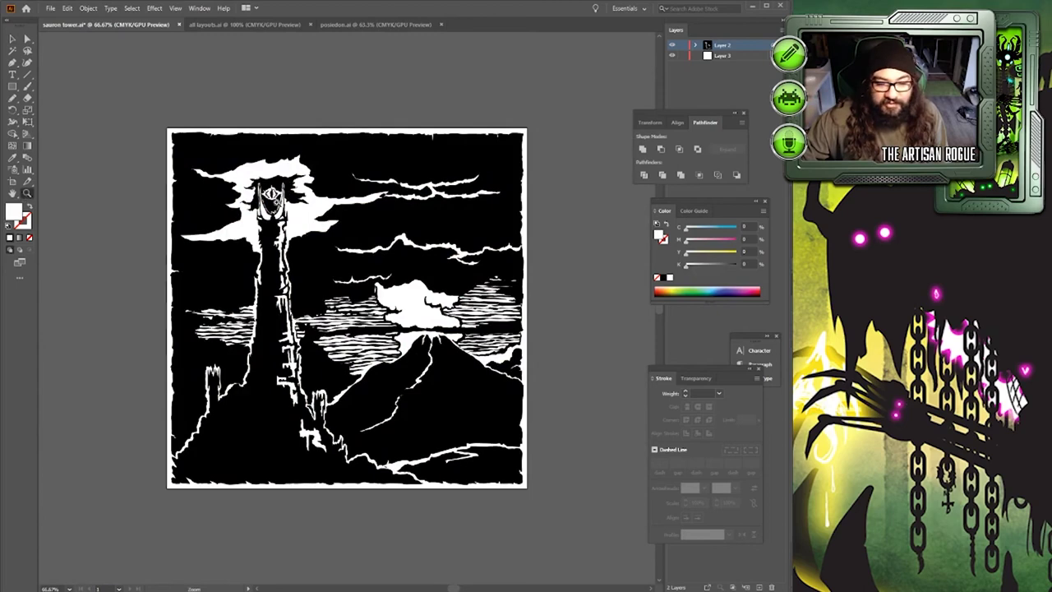
pyautogui.click(214, 164)
pyautogui.click(320, 313)
pyautogui.click(422, 274)
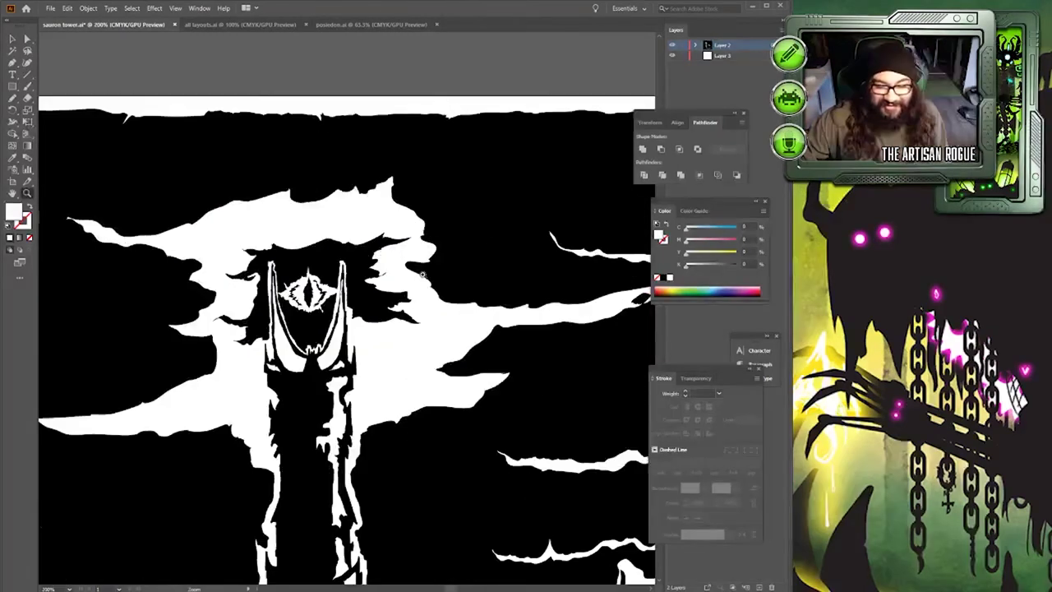
pyautogui.click(315, 332)
pyautogui.click(365, 295)
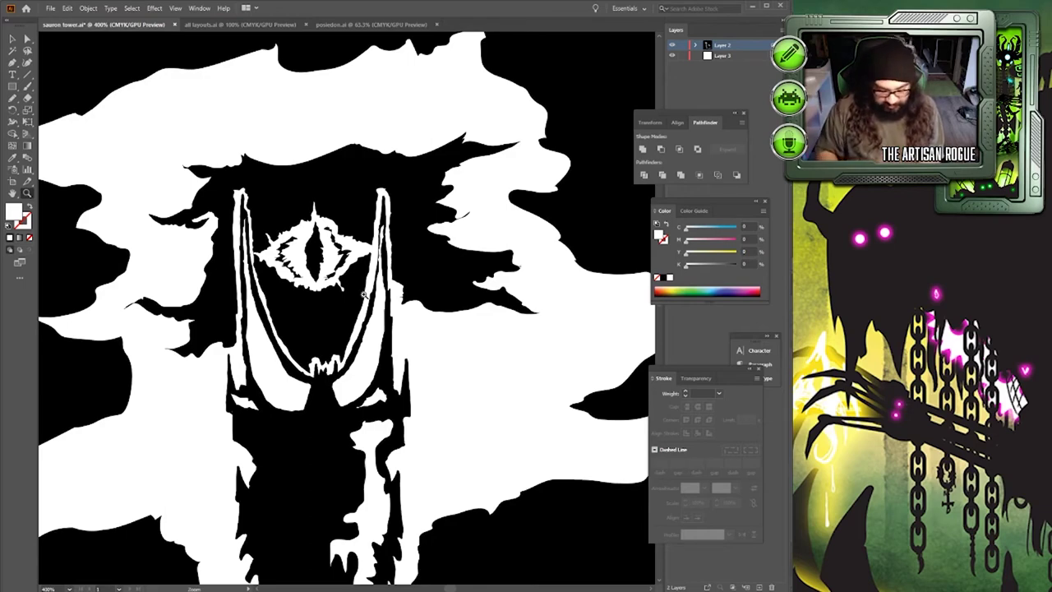
# Step: Zoom back out to fit the whole tower artboard in the window
pyautogui.press('v')
pyautogui.press('z')
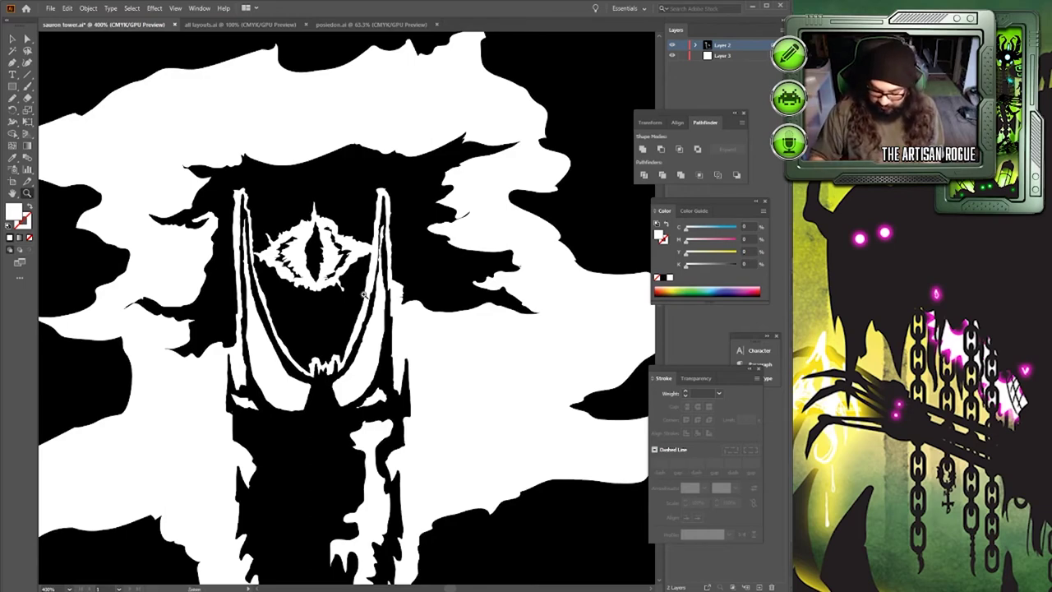
pyautogui.hotkey('ctrl', '0')
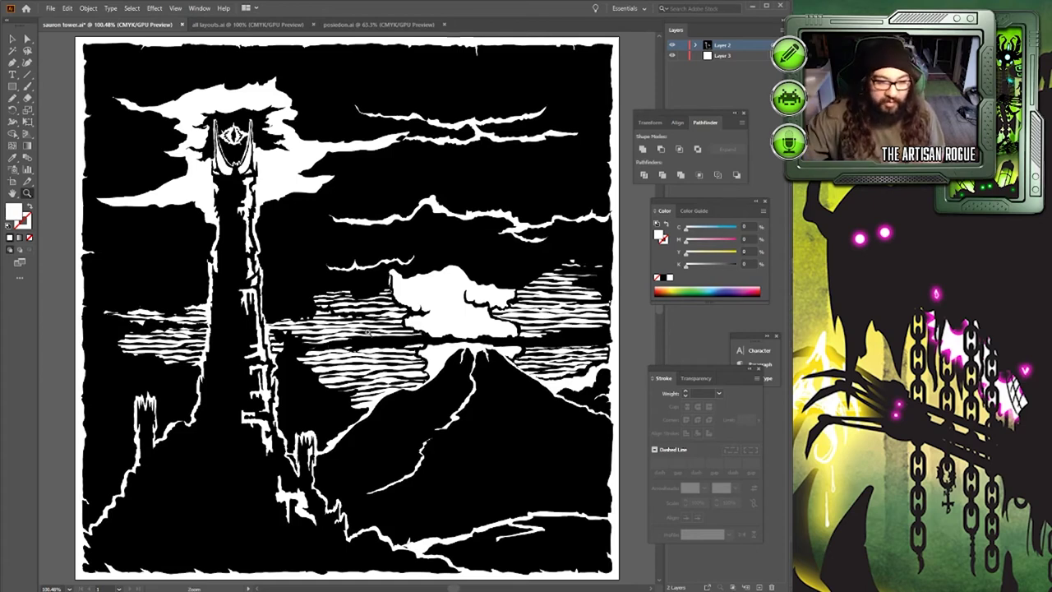
pyautogui.click(51, 8)
# Step: Open sauron tower_v2.ai from the File menu
pyautogui.click(69, 42)
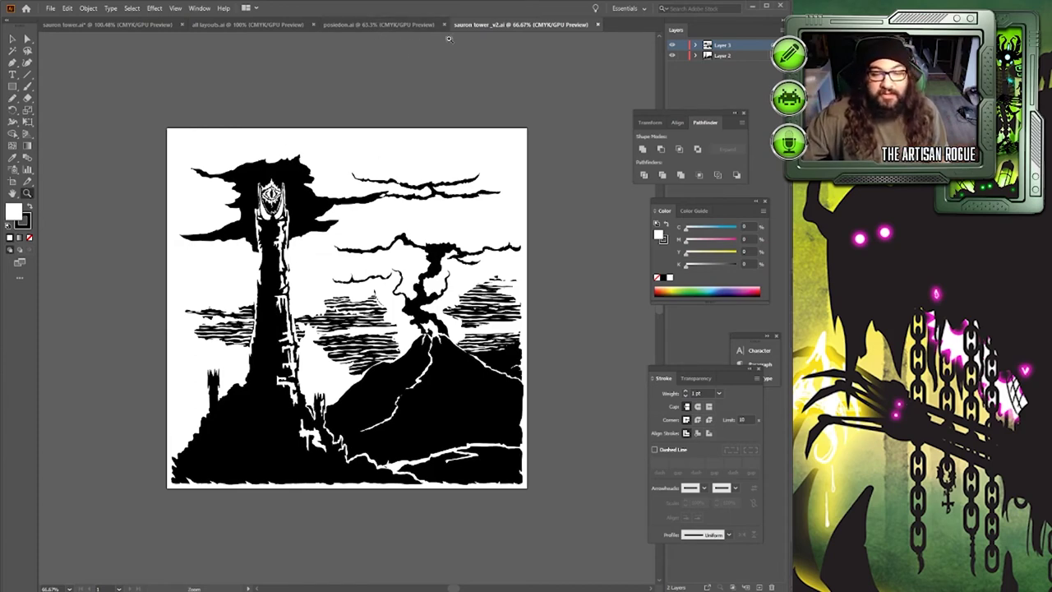
# Step: Close sauron tower_v2.ai, sauron tower.ai without saving, and poseidon.ai
pyautogui.click(597, 26)
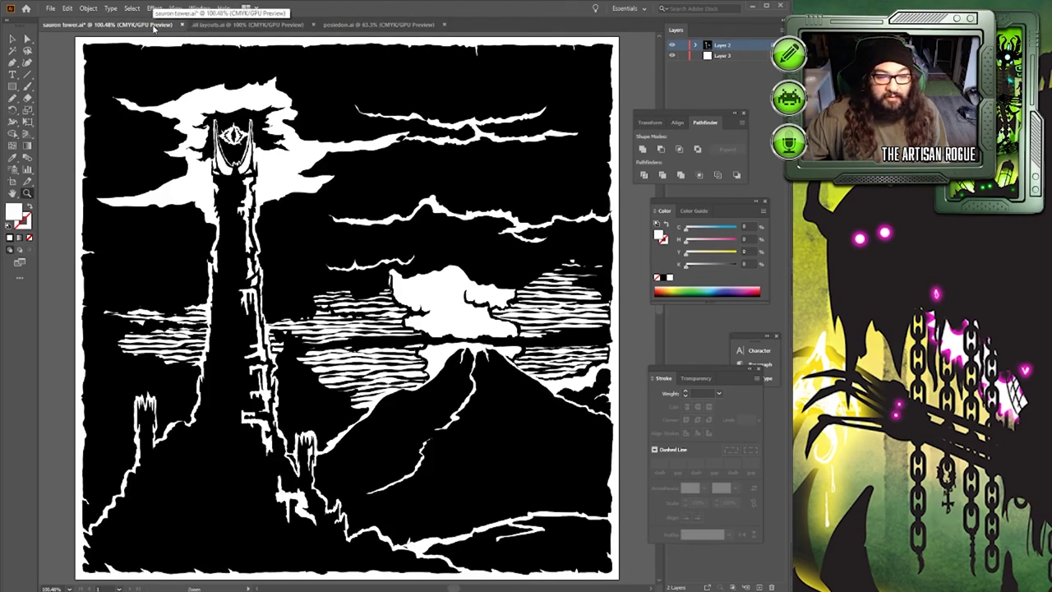
pyautogui.click(182, 25)
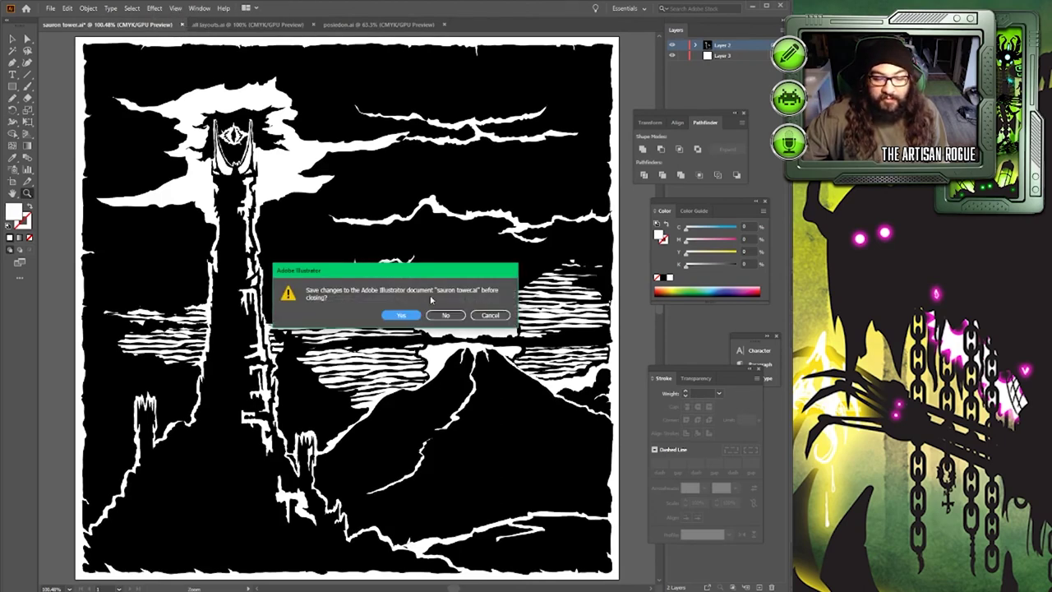
pyautogui.click(442, 314)
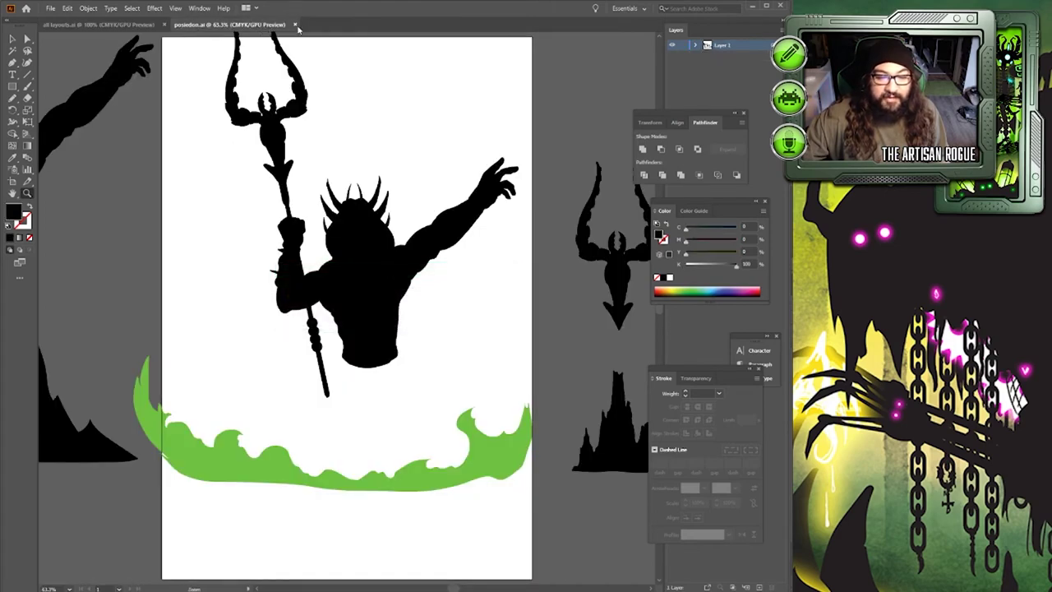
pyautogui.click(296, 26)
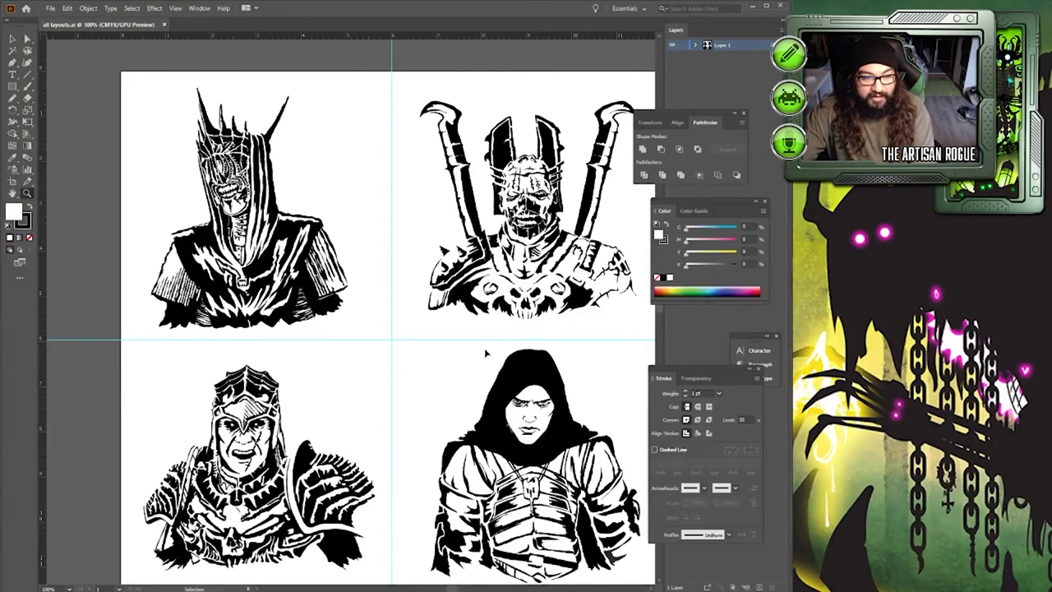
# Step: Switch all layouts.ai to Outline view so the four portraits show as bare paths
pyautogui.hotkey('ctrl', '-')
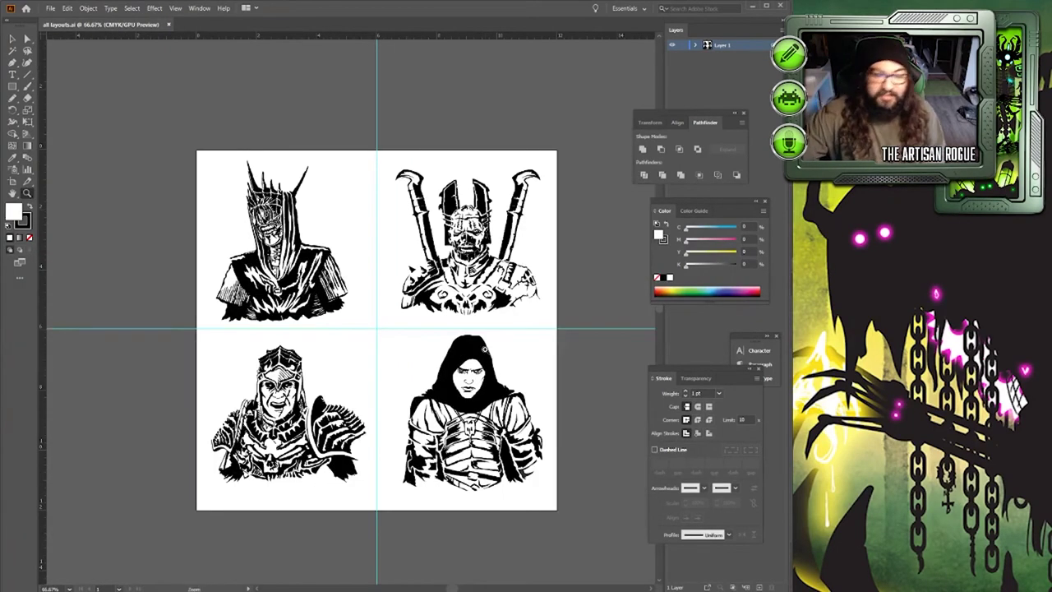
pyautogui.hotkey('ctrl', '+')
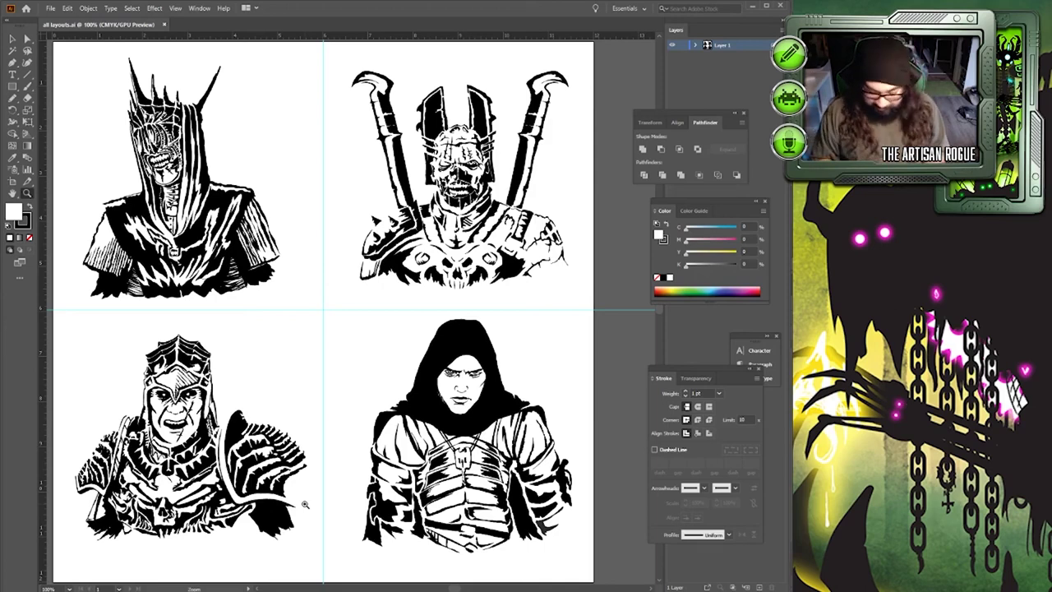
pyautogui.hotkey('ctrl', 'y')
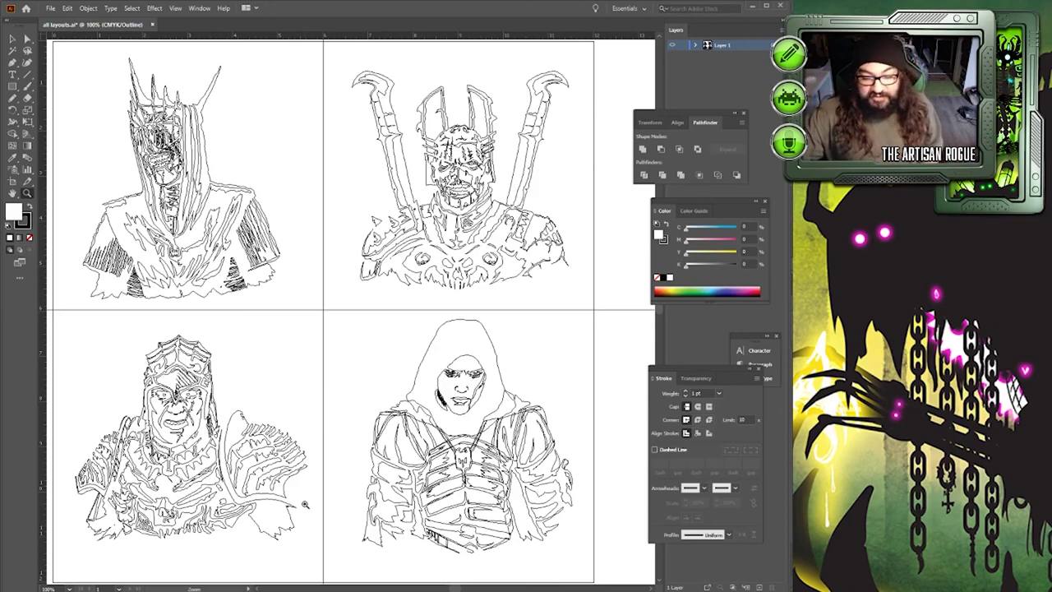
# Step: Magnify the hooded figure, test a Pathfinder Unite on its paths, undo it, and restore Preview
pyautogui.click(465, 448)
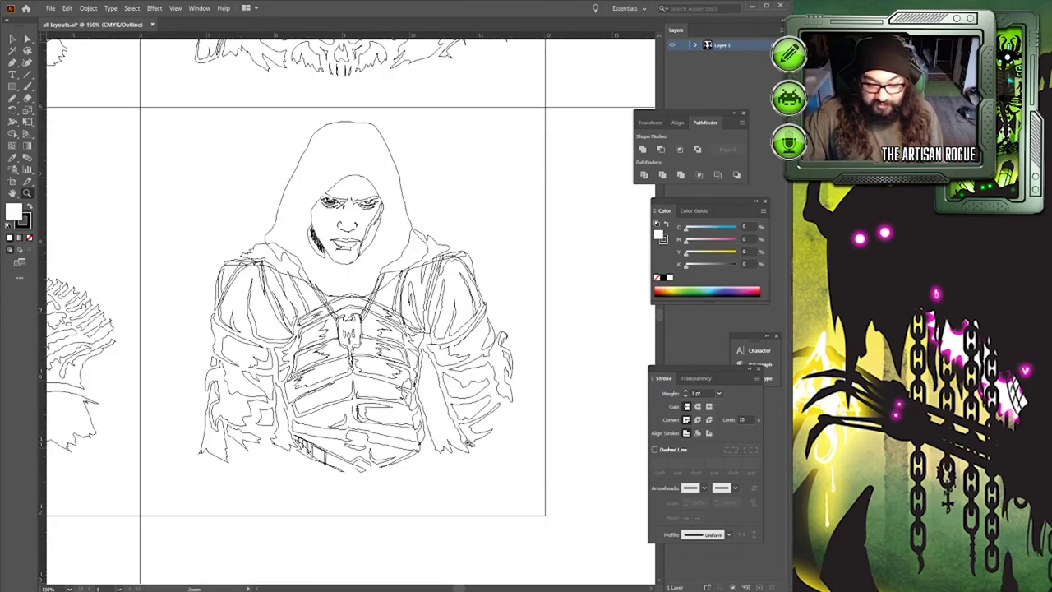
pyautogui.click(316, 323)
pyautogui.click(363, 280)
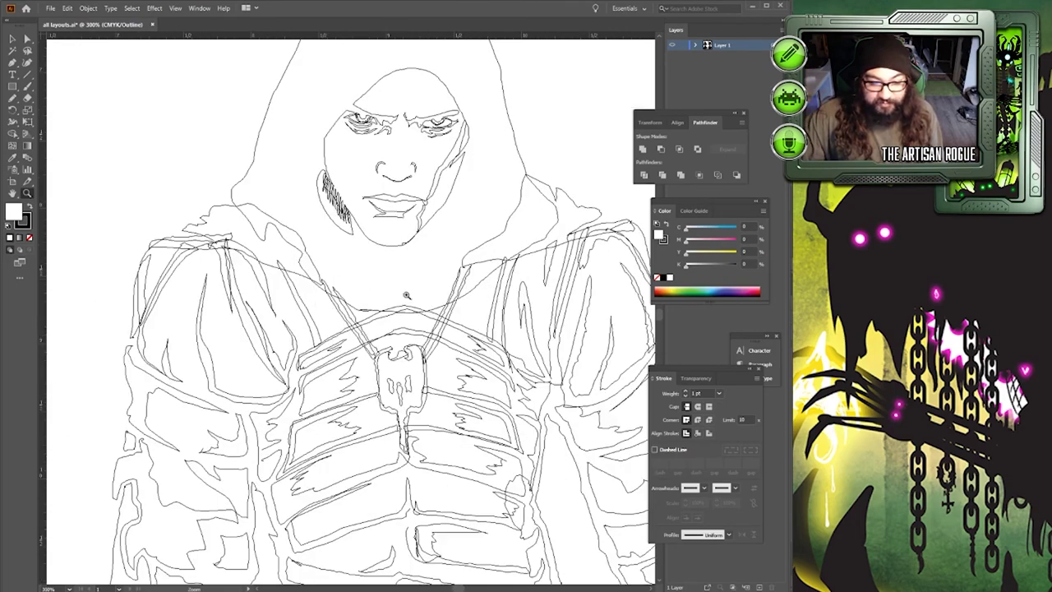
pyautogui.click(12, 38)
pyautogui.moveTo(111, 153)
pyautogui.mouseDown()
pyautogui.moveTo(452, 375)
pyautogui.moveTo(631, 427)
pyautogui.mouseUp()
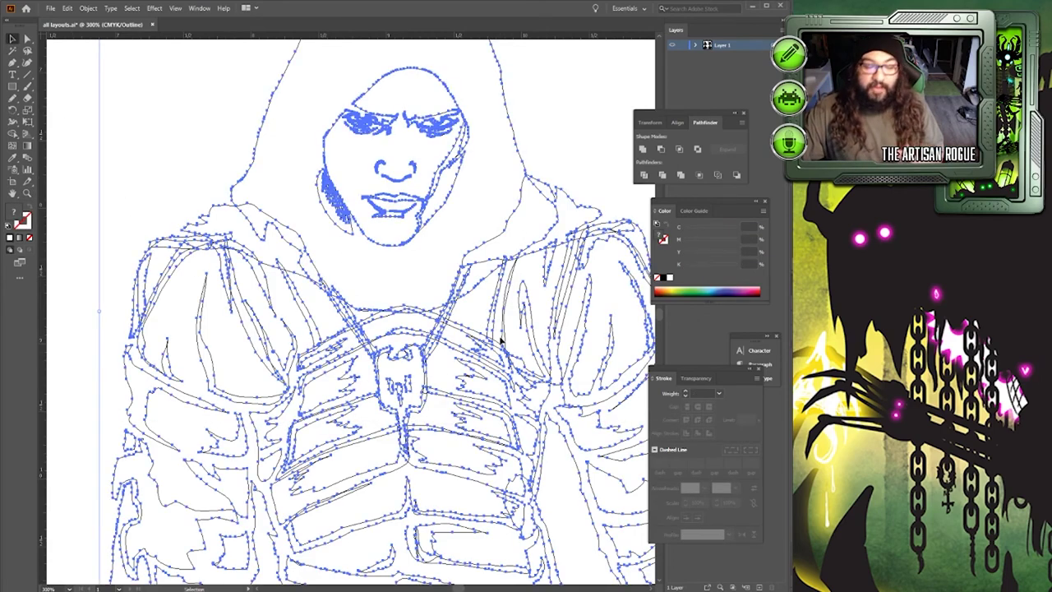
pyautogui.click(642, 150)
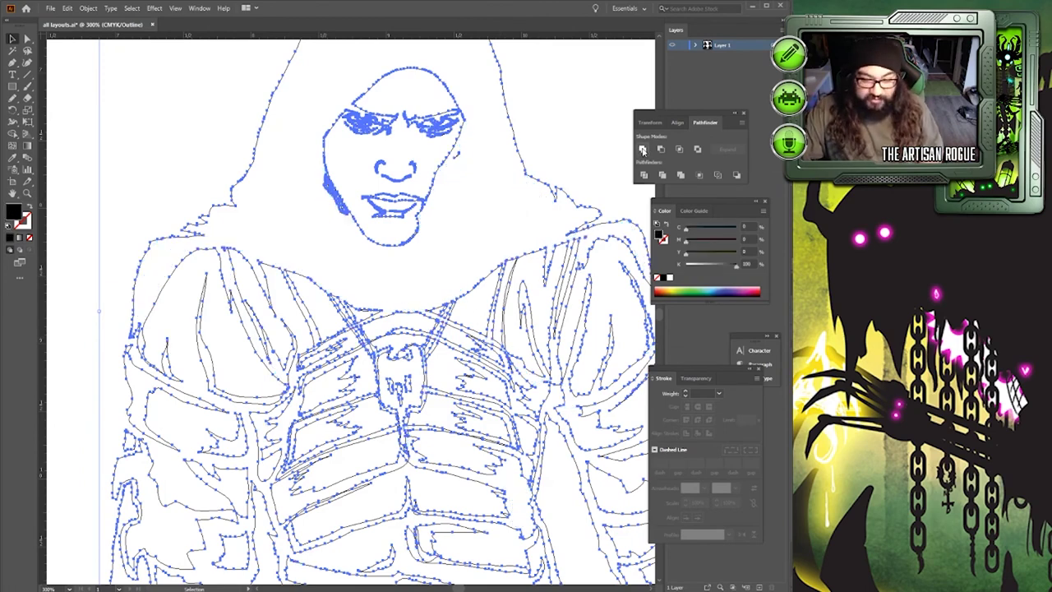
pyautogui.hotkey('ctrl', 'z')
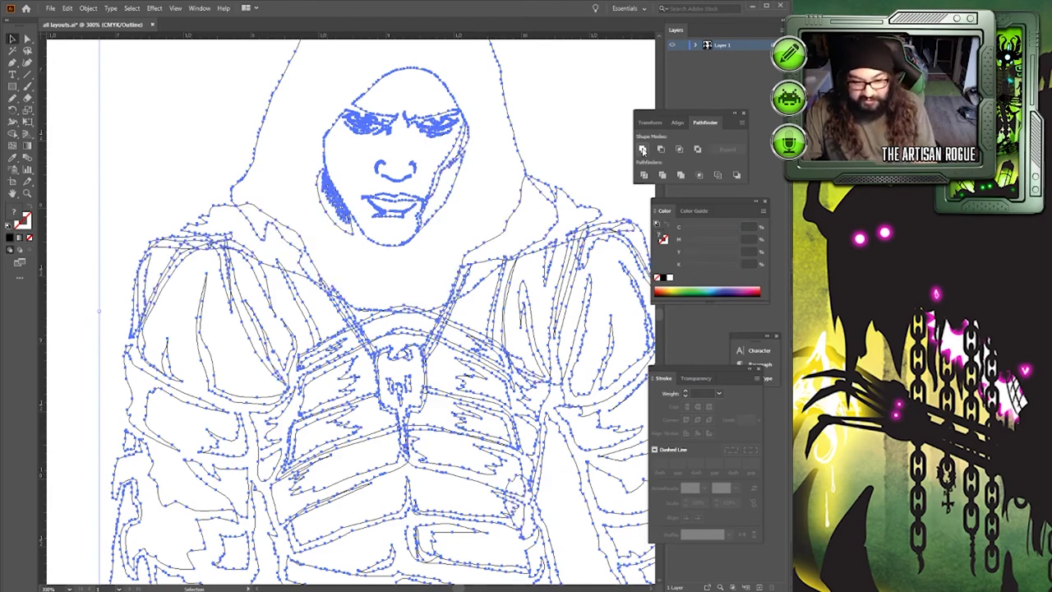
pyautogui.hotkey('ctrl', 'y')
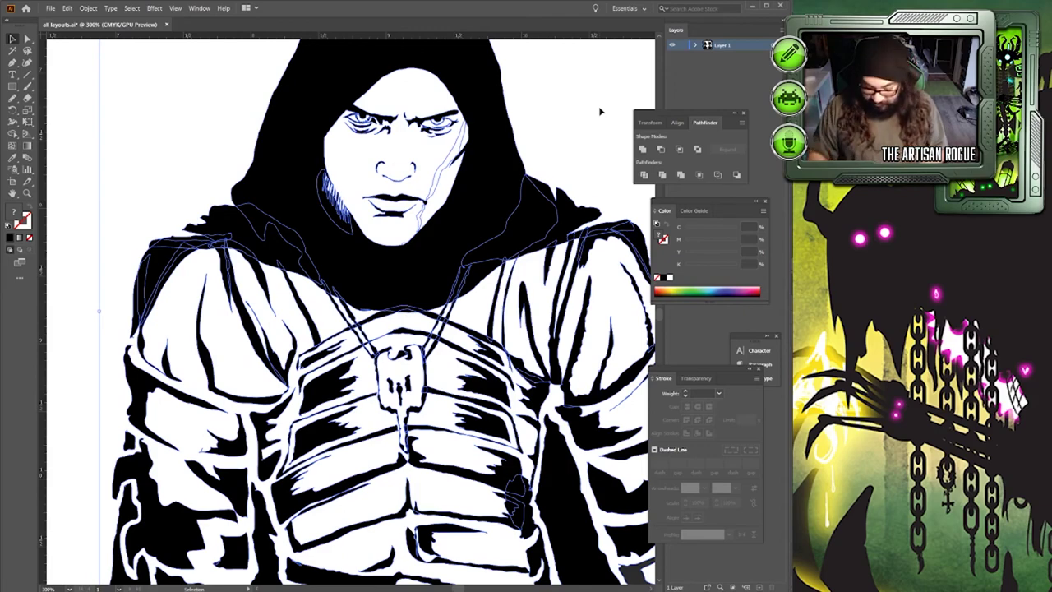
# Step: Deselect everything, inspect the top-left hooded figure's rune-covered face, then fit the artboard again
pyautogui.hotkey('ctrl', '0')
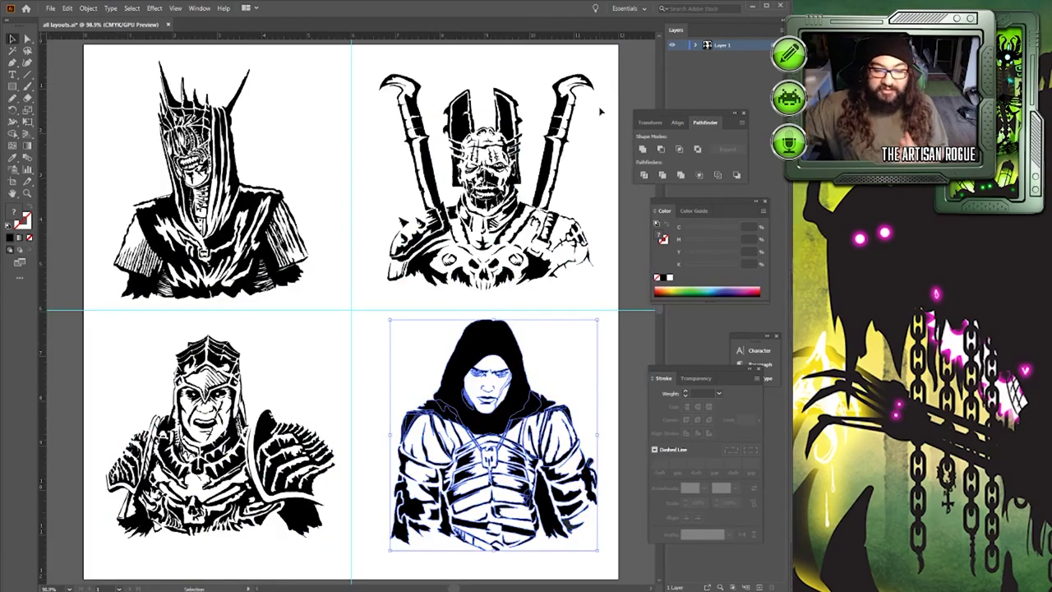
pyautogui.click(615, 207)
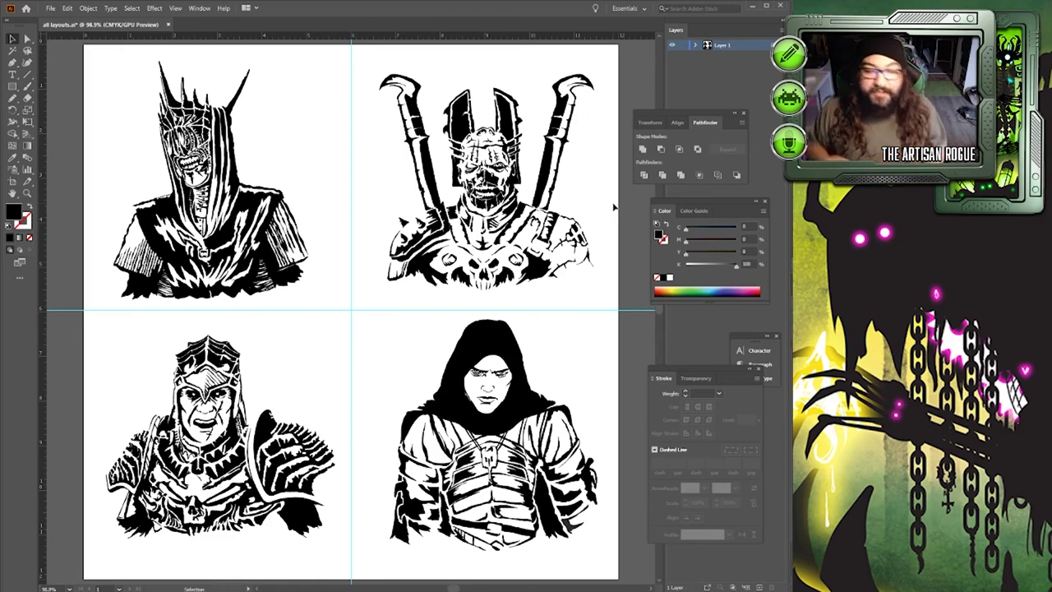
pyautogui.click(27, 193)
pyautogui.click(276, 291)
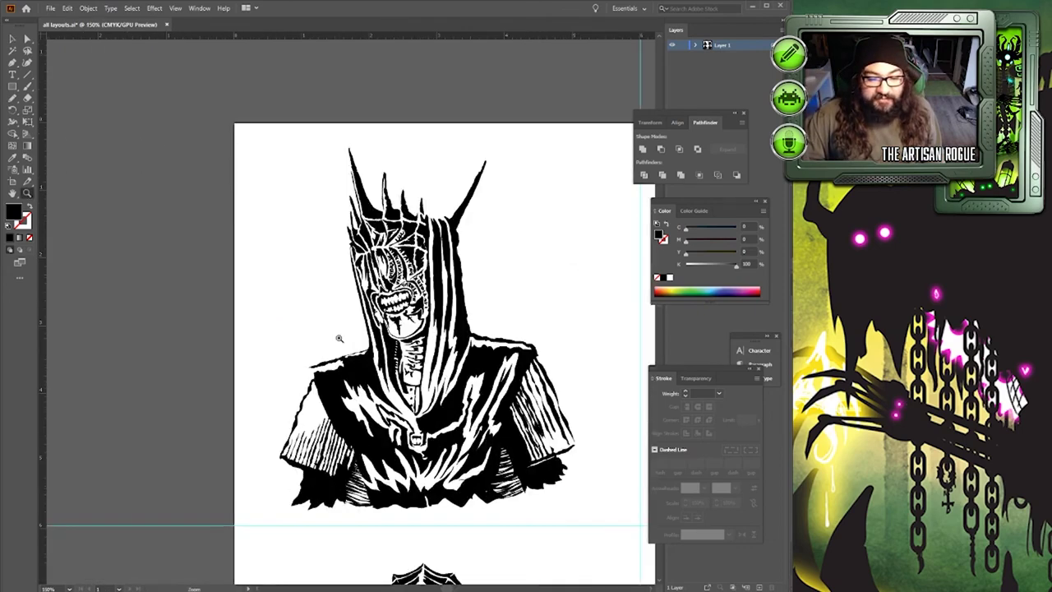
pyautogui.click(340, 338)
pyautogui.click(396, 303)
pyautogui.click(303, 258)
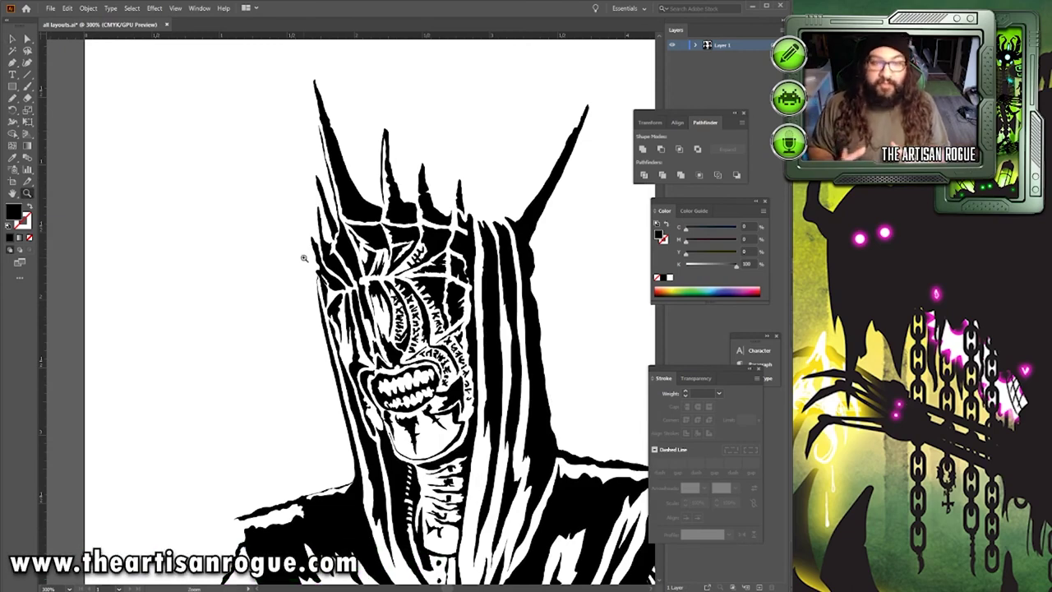
pyautogui.click(345, 320)
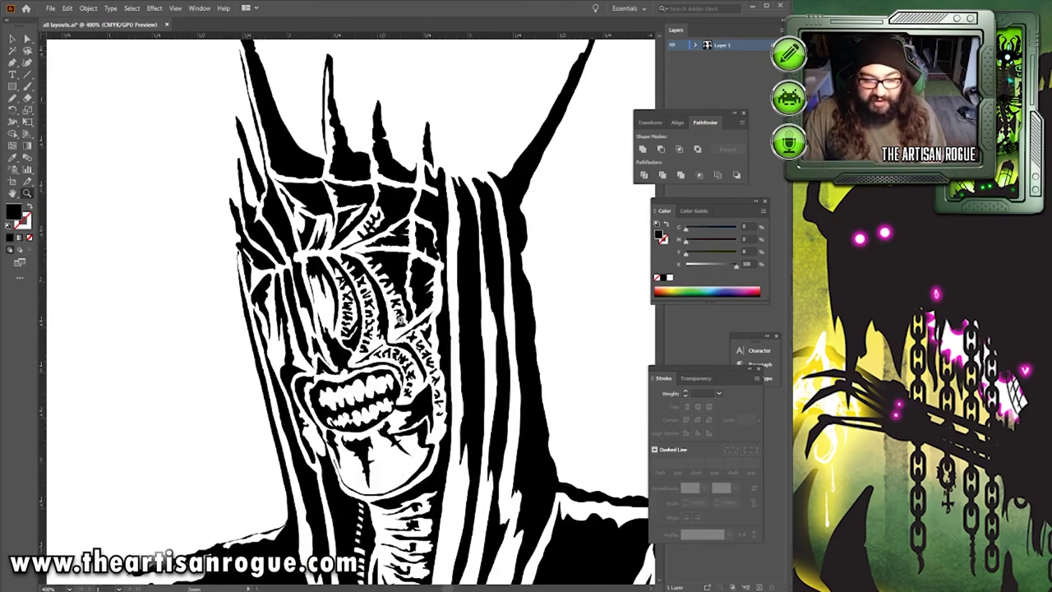
pyautogui.click(369, 322)
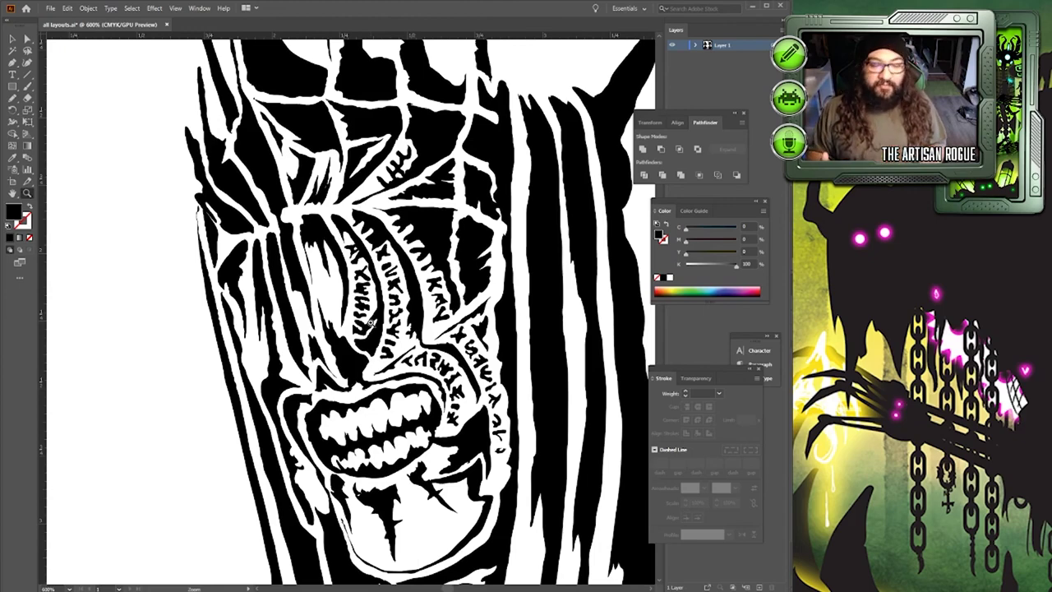
pyautogui.hotkey('ctrl', '0')
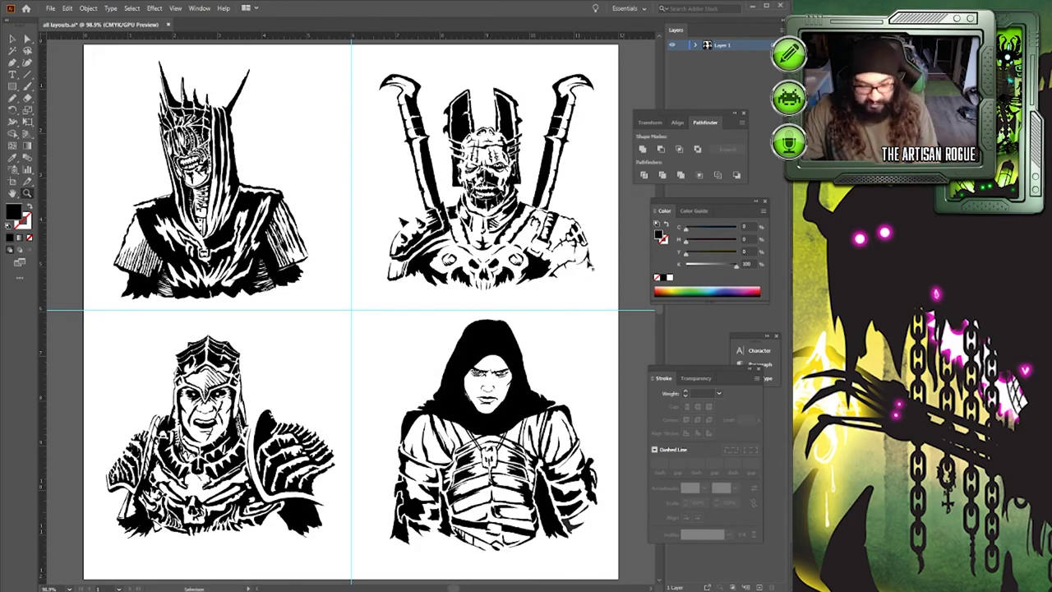
pyautogui.hotkey('ctrl', 'y')
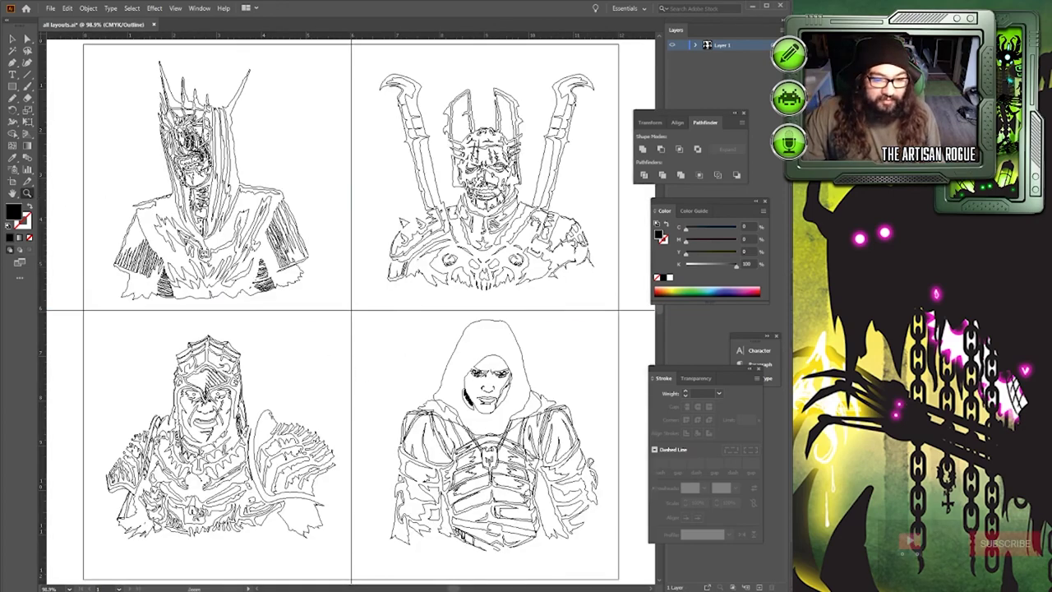
pyautogui.keyDown('alt'); pyautogui.click(206, 185); pyautogui.keyUp('alt')
pyautogui.moveTo(206, 186); pyautogui.dragTo(531, 324)
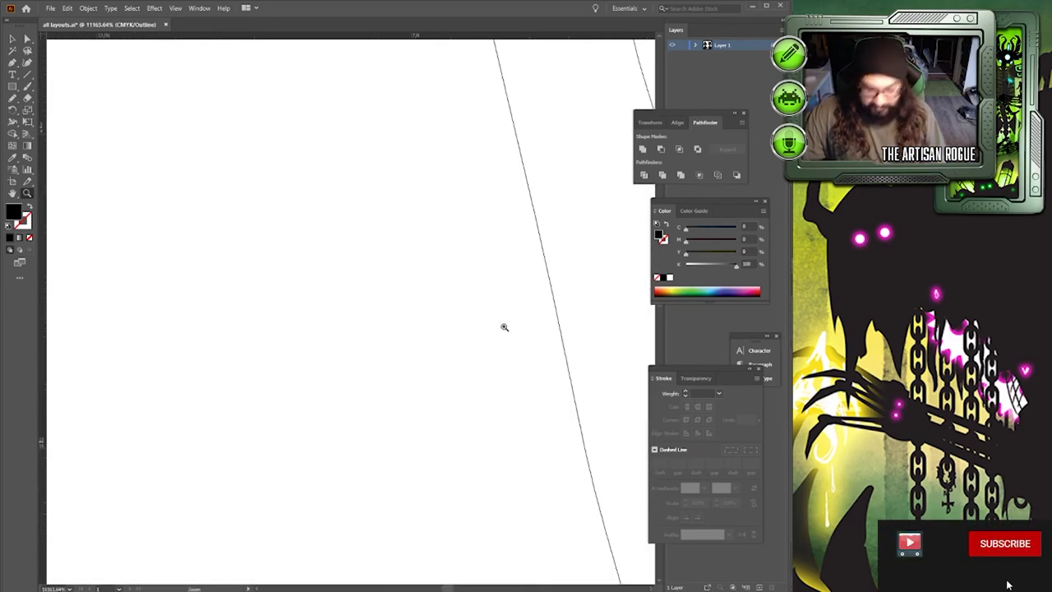
pyautogui.hotkey('ctrl', '0')
pyautogui.hotkey('ctrl', '1')
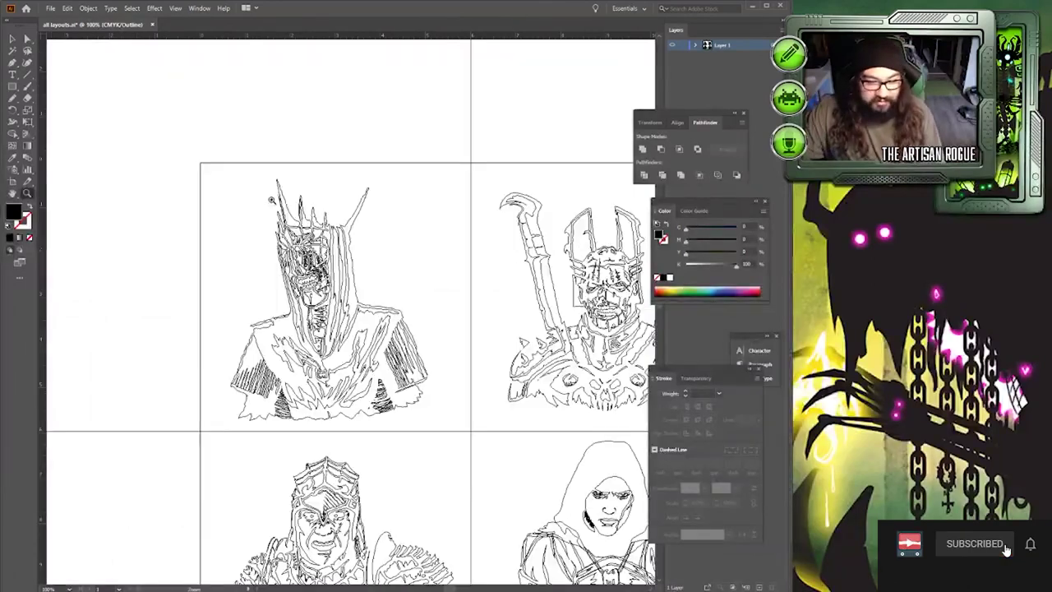
pyautogui.click(324, 314)
pyautogui.click(323, 314)
pyautogui.click(324, 314)
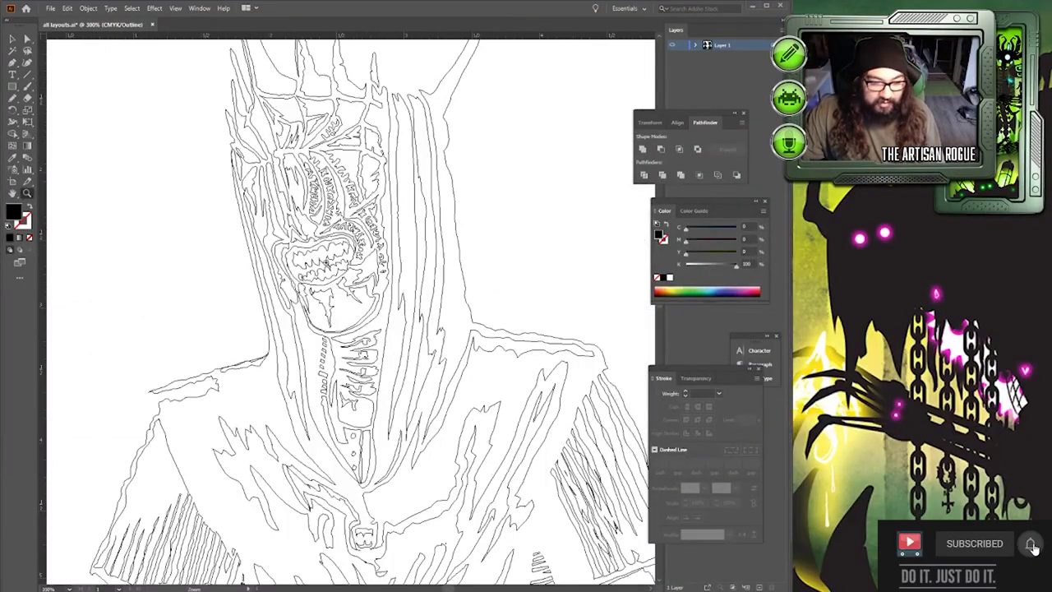
pyautogui.click(323, 260)
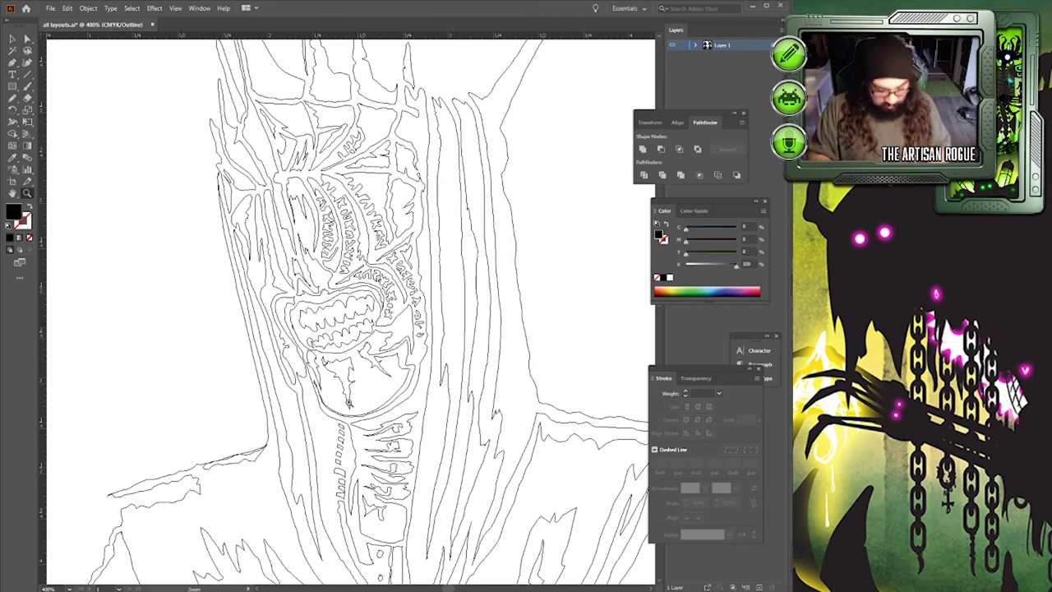
pyautogui.hotkey('ctrl', 'y')
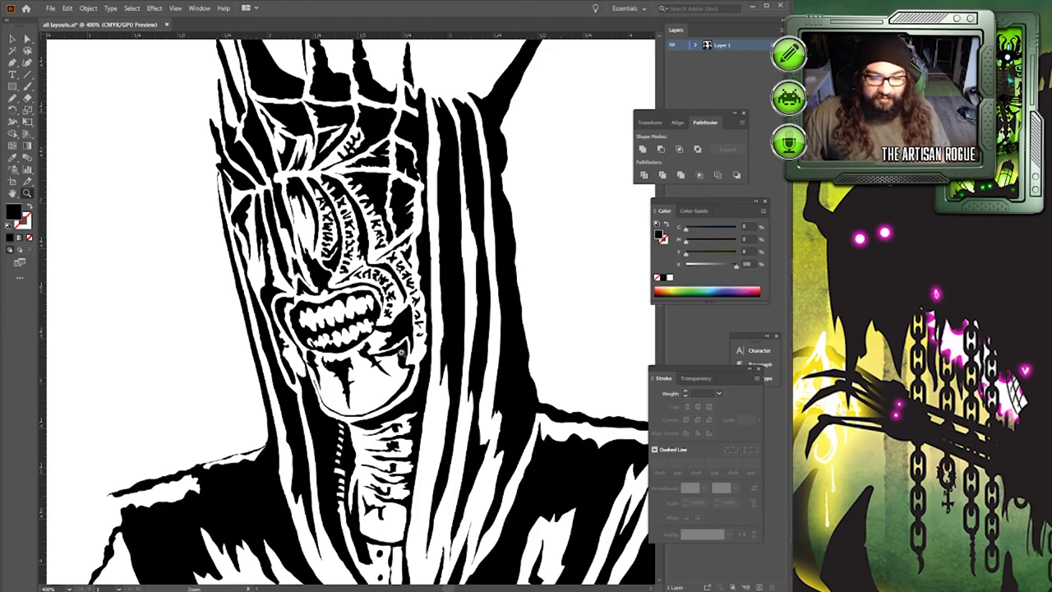
pyautogui.click(391, 322)
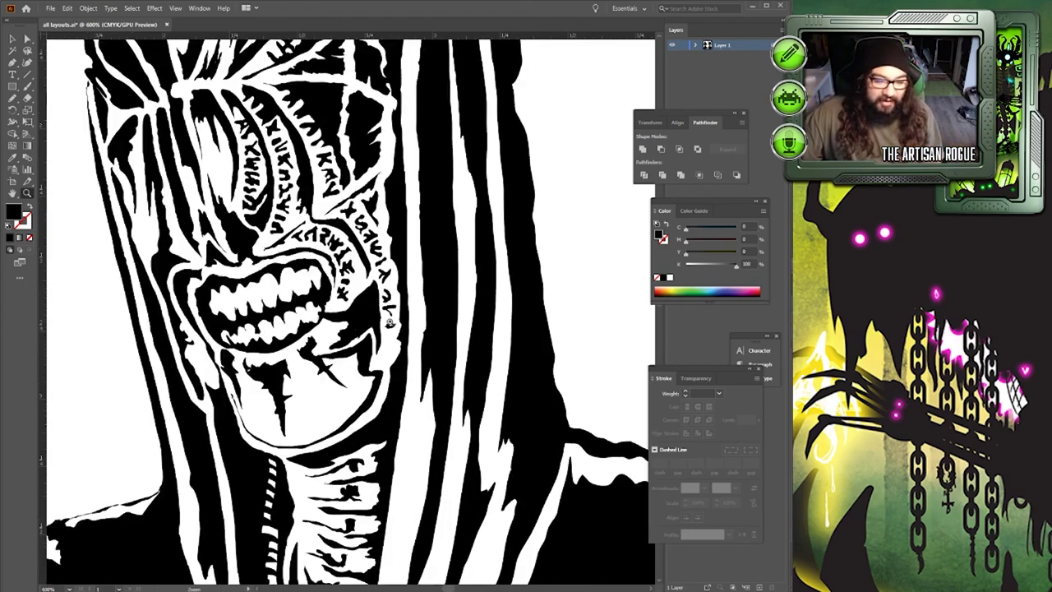
pyautogui.click(391, 320)
pyautogui.click(337, 309)
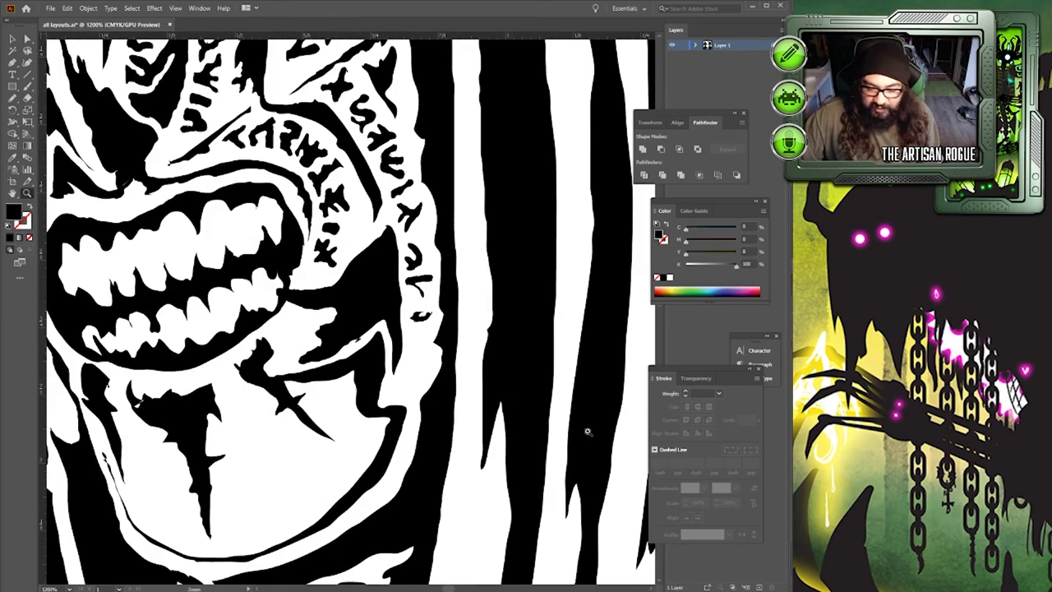
# Step: Zoom out to 66.67% so the whole 2x2 portrait sheet shows with margin
pyautogui.hotkey('ctrl', '0')
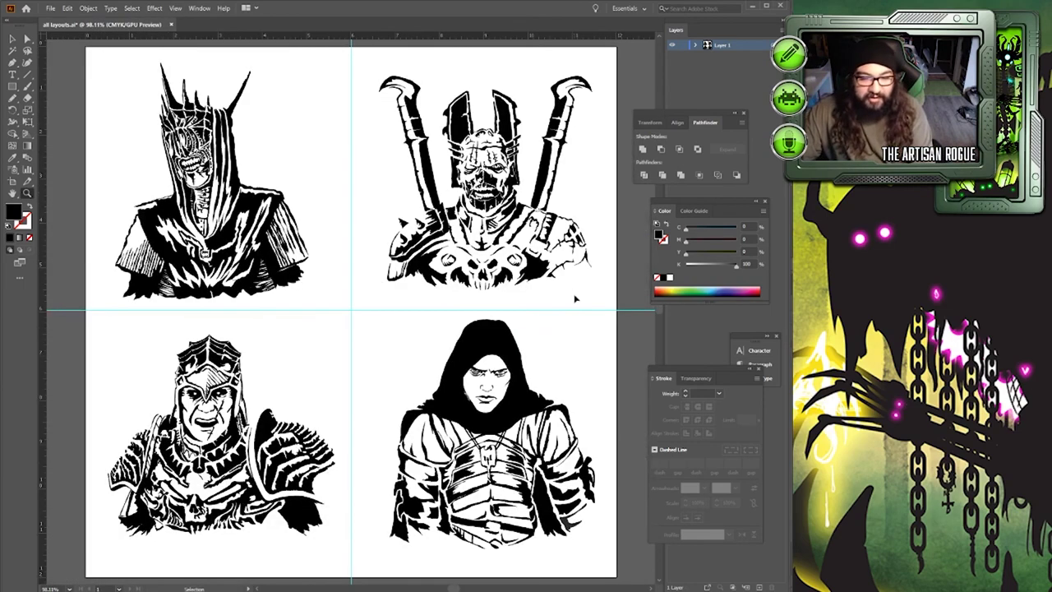
pyautogui.hotkey('ctrl', '-')
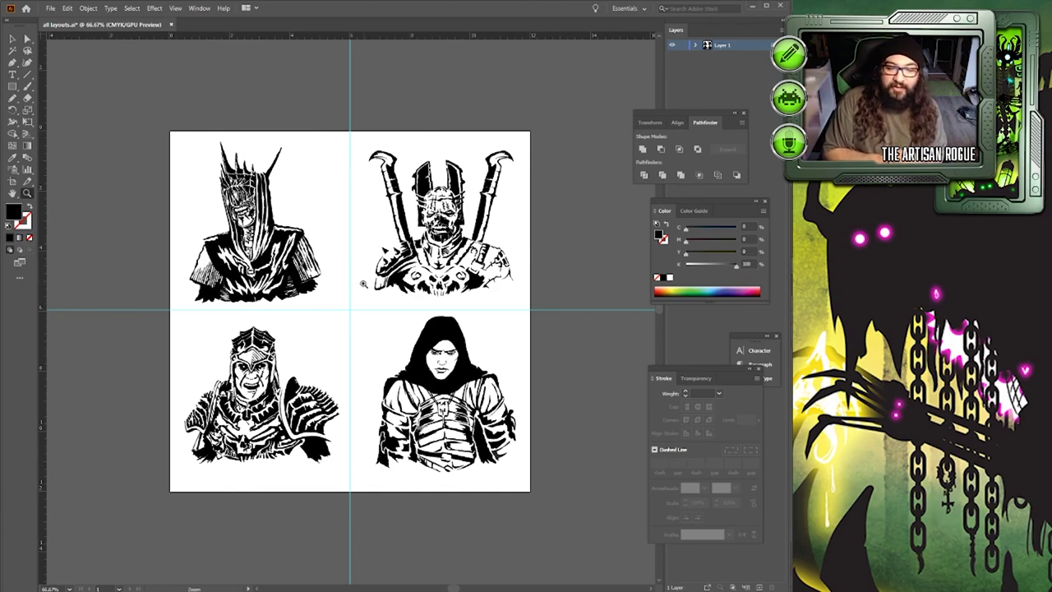